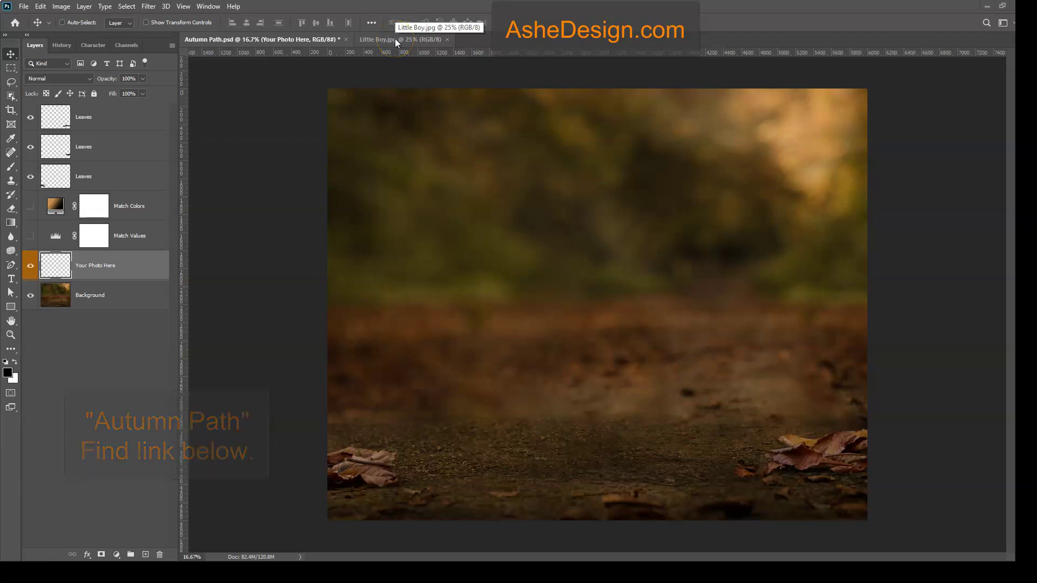
# View the Little Boy photo alongside the Autumn Path backdrop document.
pyautogui.click(396, 41)
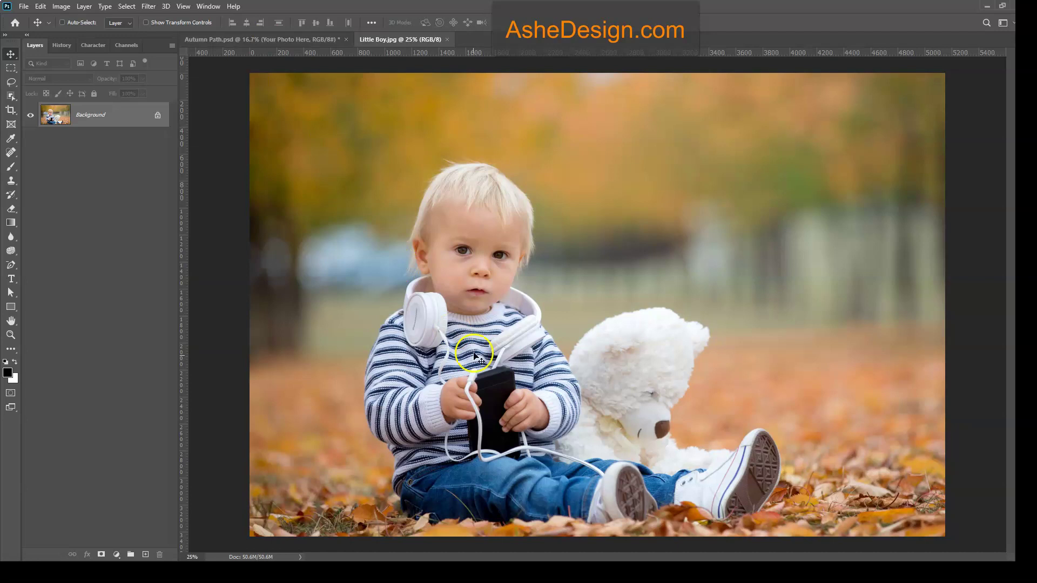
pyautogui.click(309, 41)
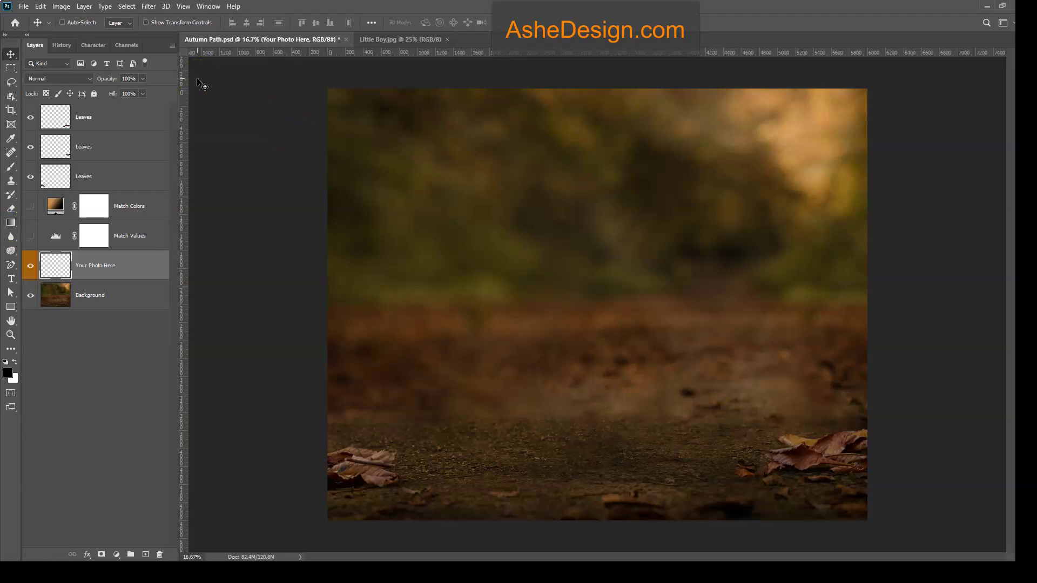
pyautogui.click(398, 39)
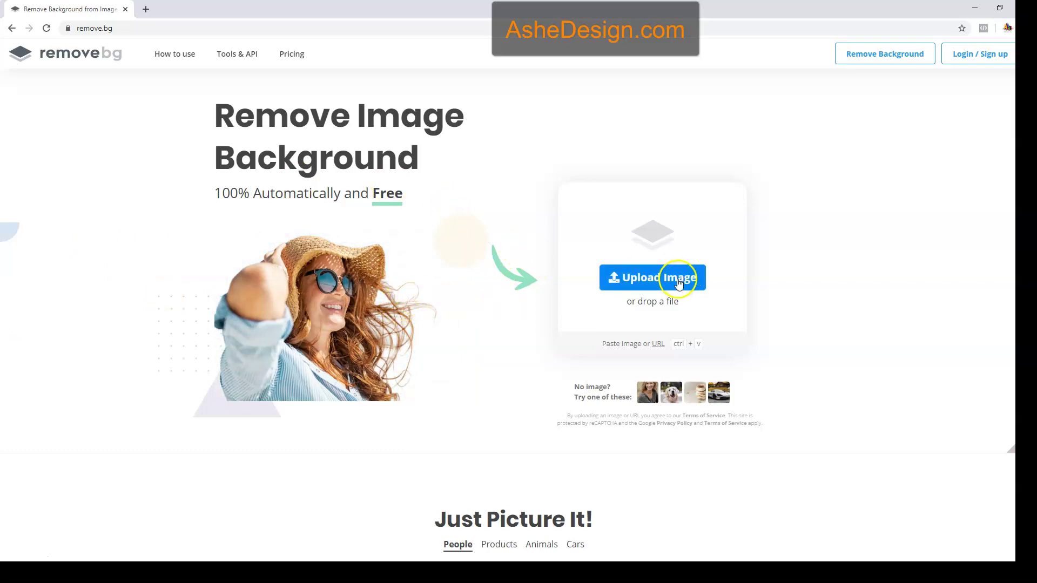
# Switch to remove.bg in the browser and upload the Little Boy image to cut out its background.
pyautogui.click(632, 279)
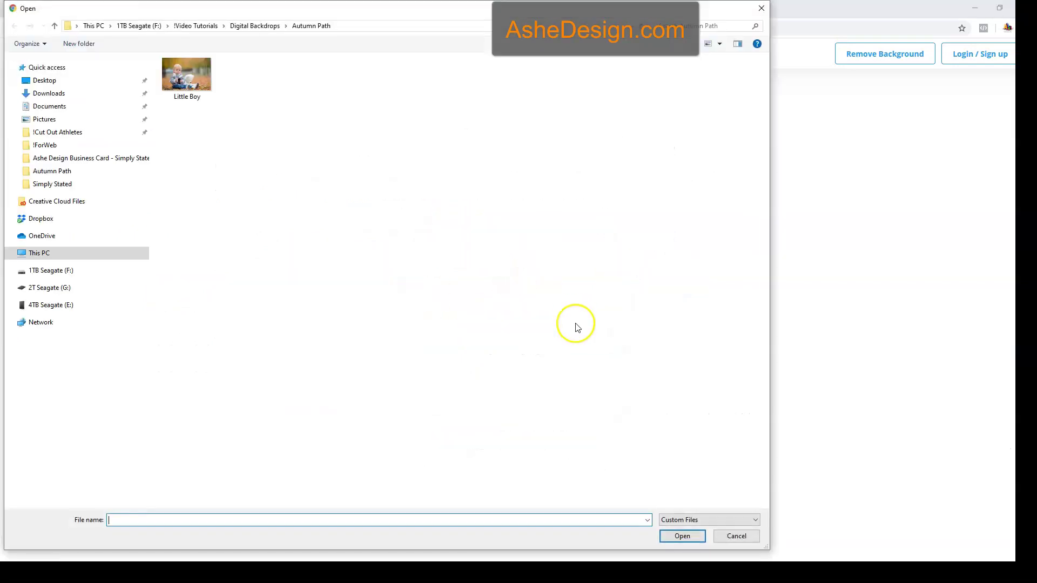
pyautogui.doubleClick(184, 77)
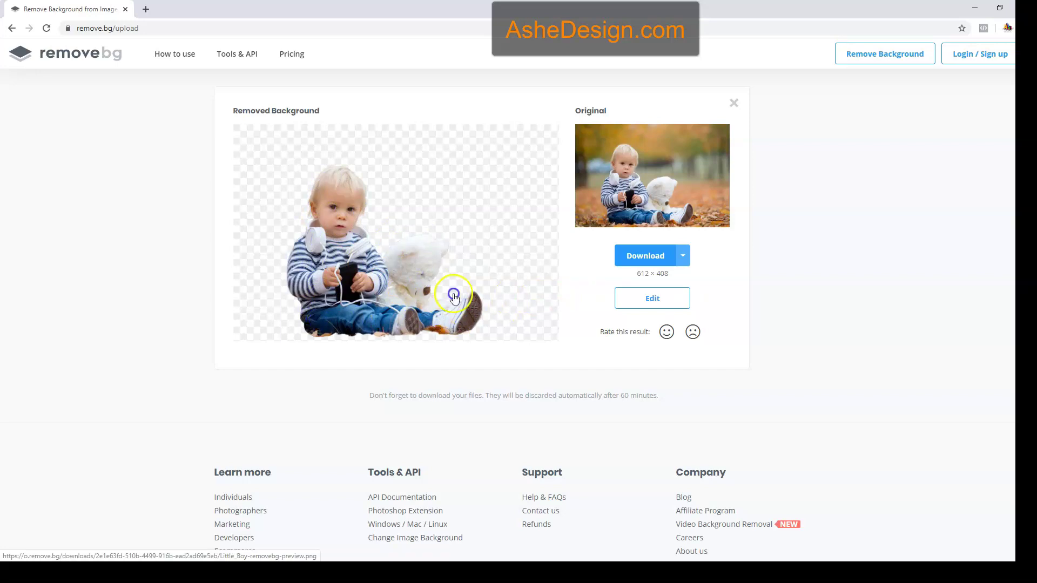
# Examine the cutout's preview and full image download options, then the site's tools and API offerings.
pyautogui.click(658, 304)
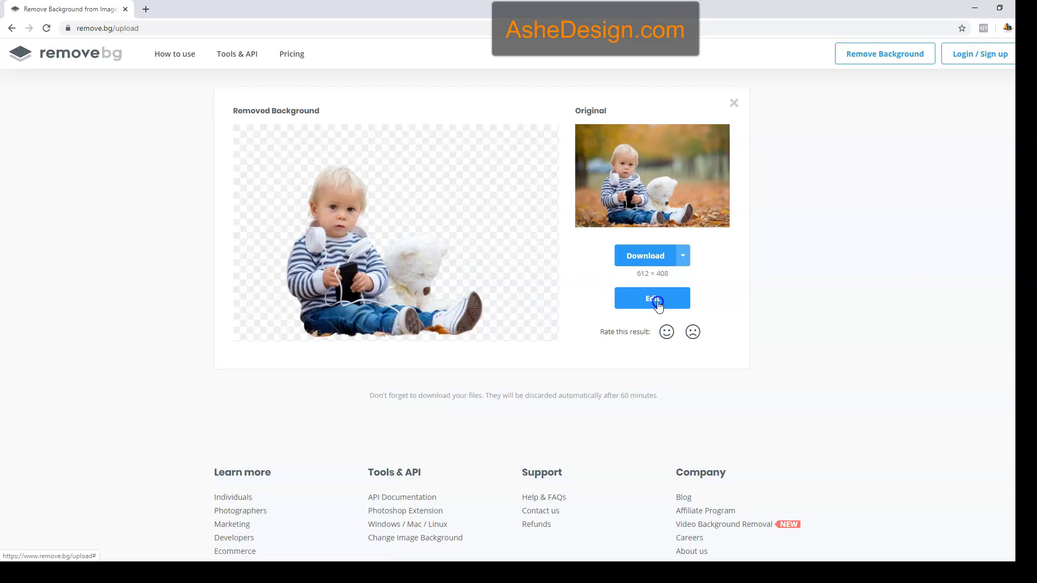
pyautogui.click(685, 259)
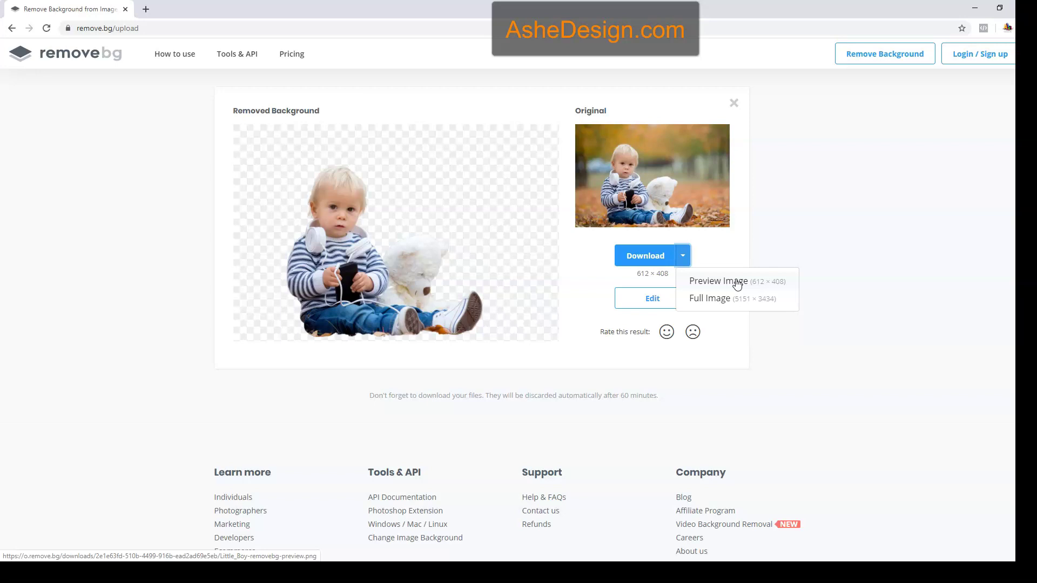
pyautogui.click(716, 300)
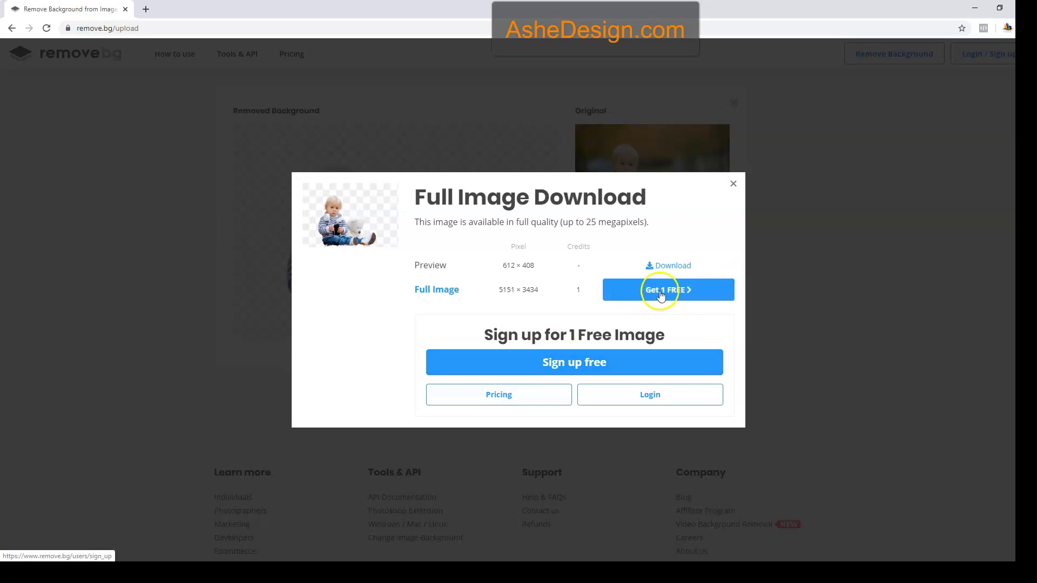
pyautogui.click(695, 296)
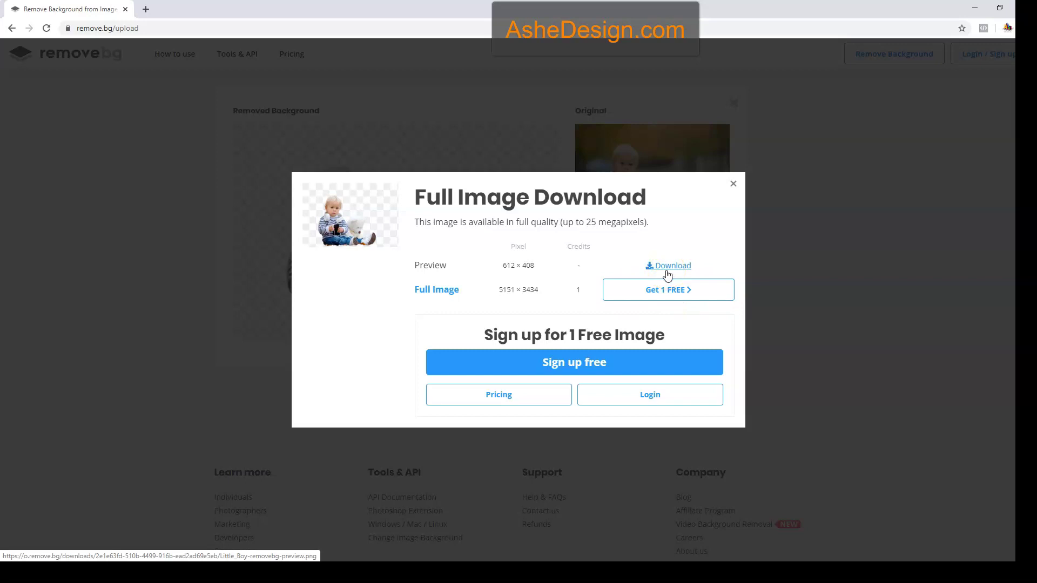
pyautogui.click(733, 184)
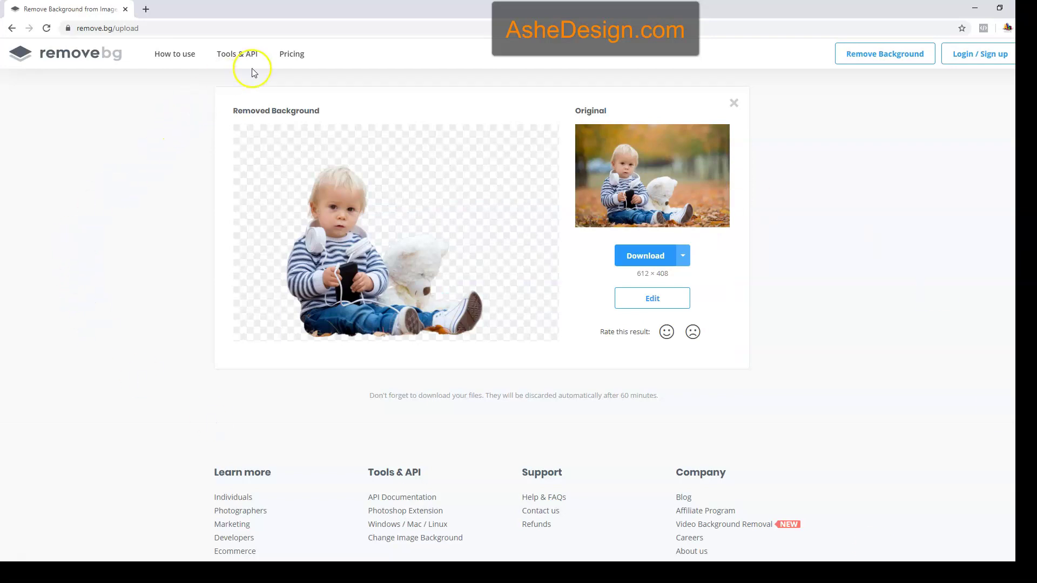
pyautogui.click(233, 56)
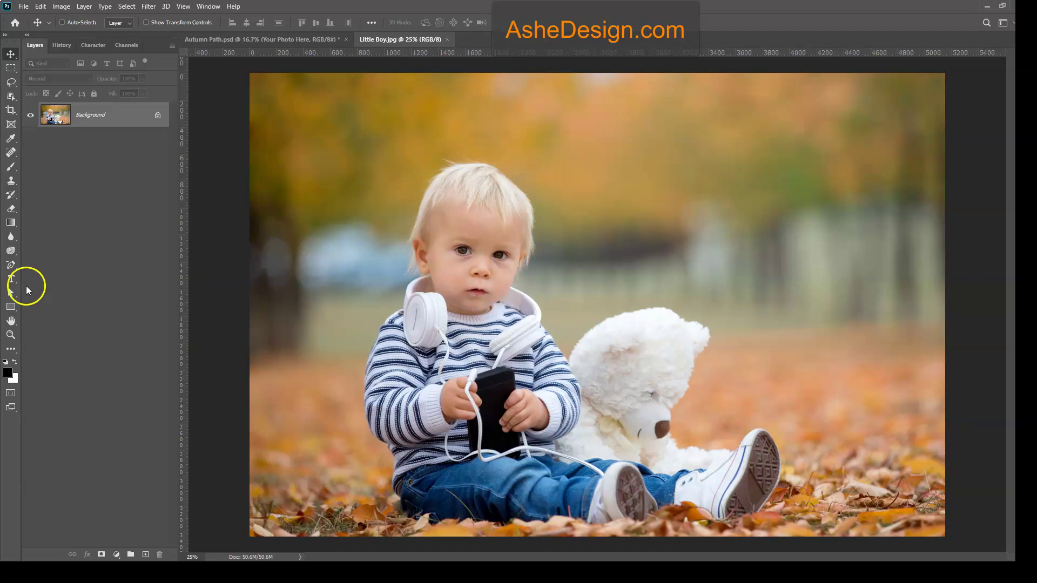
# Switch to Photoshop and run the Remove Background extension on the Little Boy photo.
pyautogui.click(241, 278)
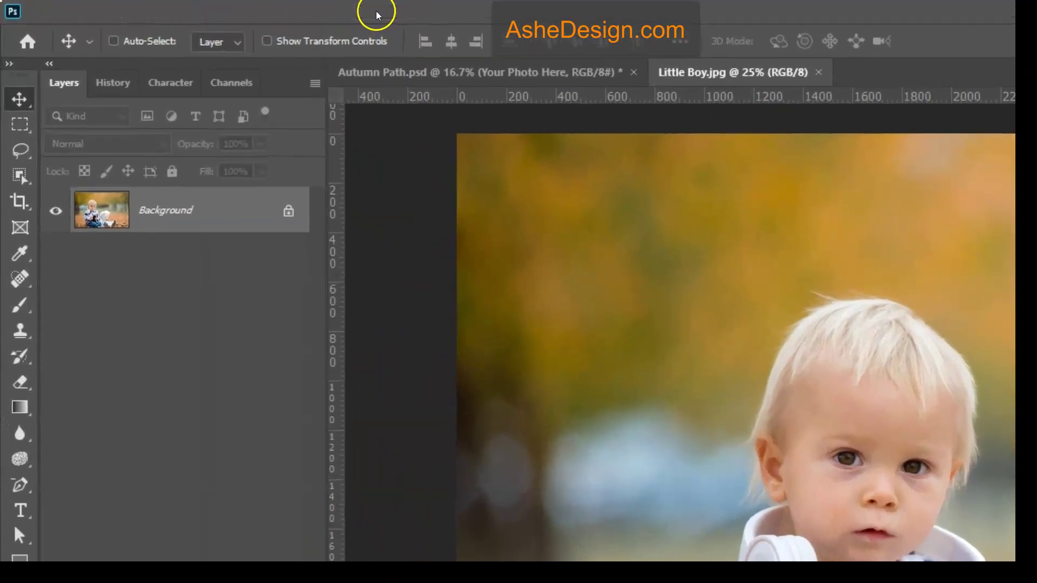
pyautogui.click(297, 13)
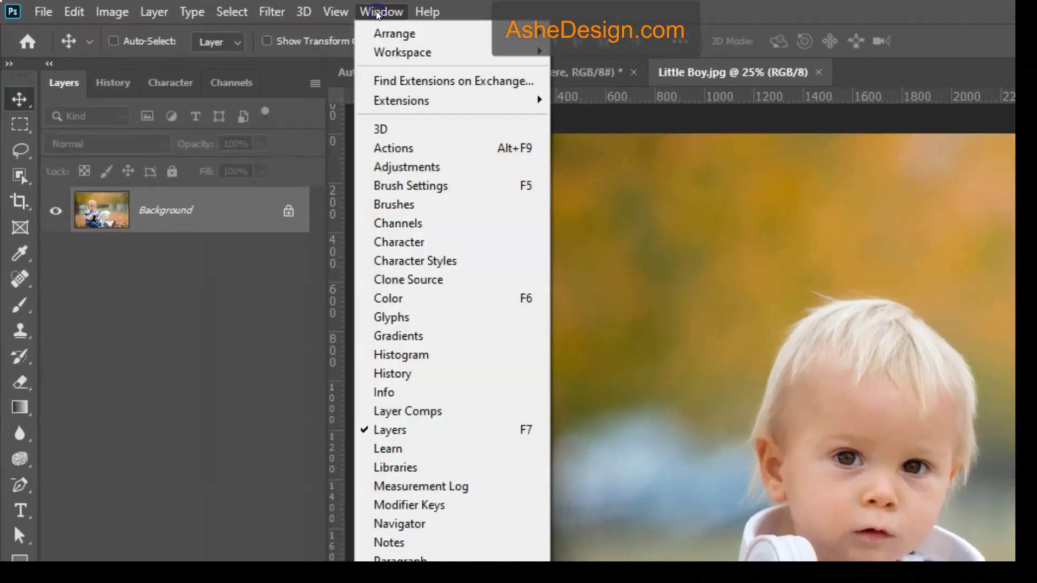
pyautogui.moveTo(406, 112)
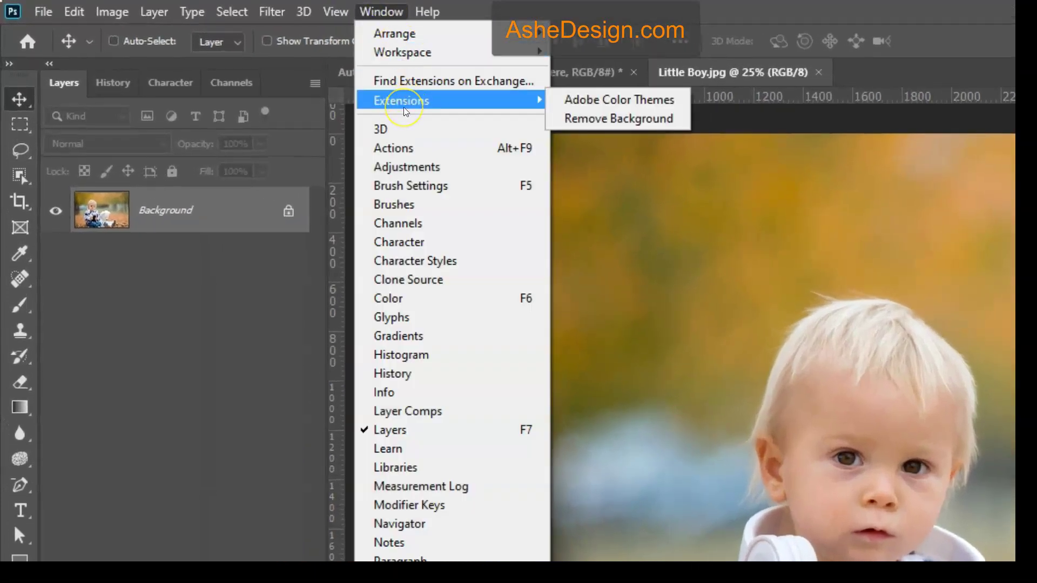
pyautogui.click(584, 121)
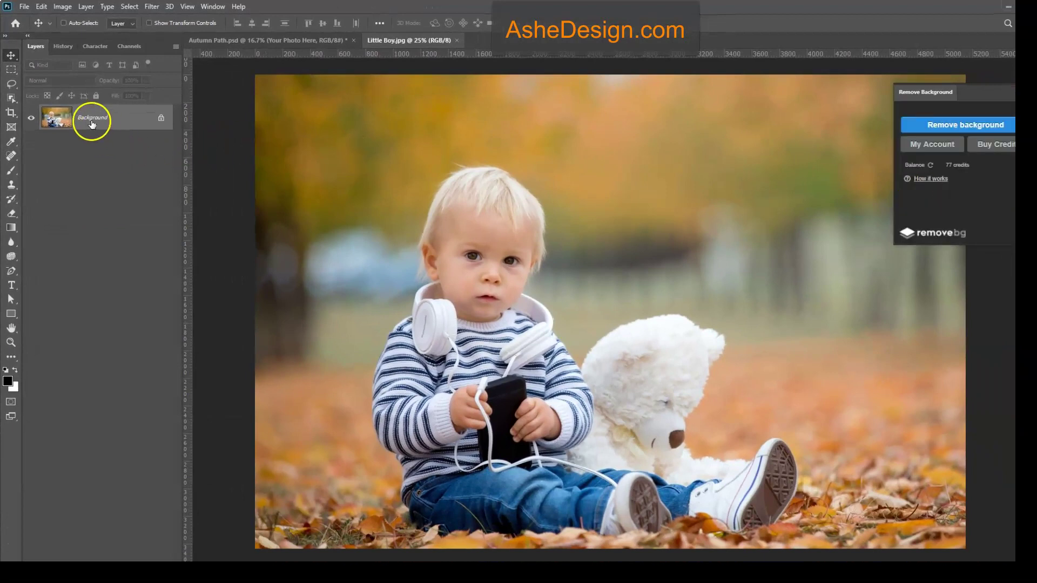
pyautogui.click(957, 125)
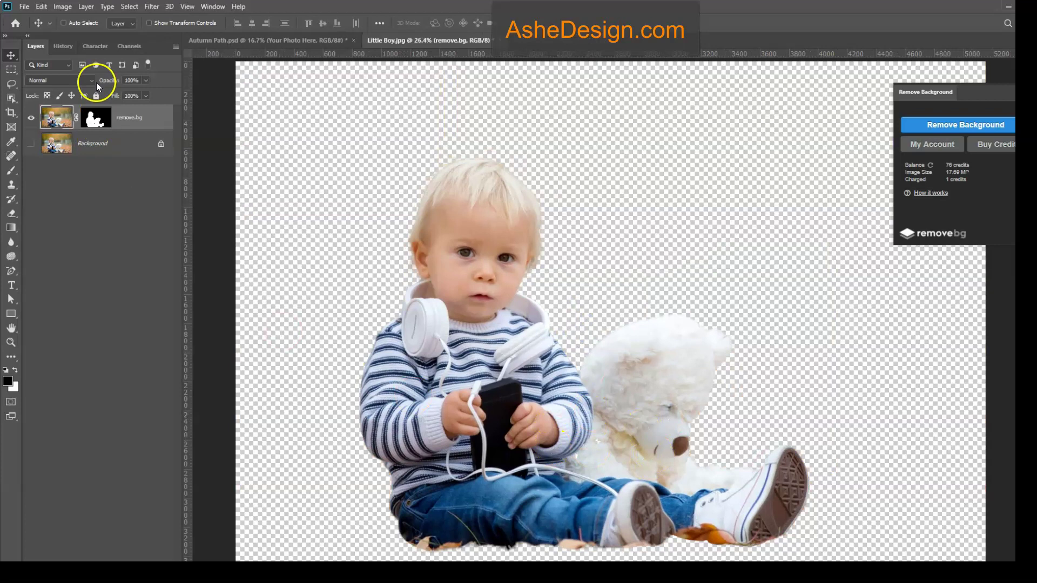
# Bring the masked remove.bg layer into the Autumn Path document above the Your Photo Here layer and enlarge it slightly.
pyautogui.click(96, 117)
pyautogui.click(56, 117)
pyautogui.click(135, 118)
pyautogui.click(130, 119)
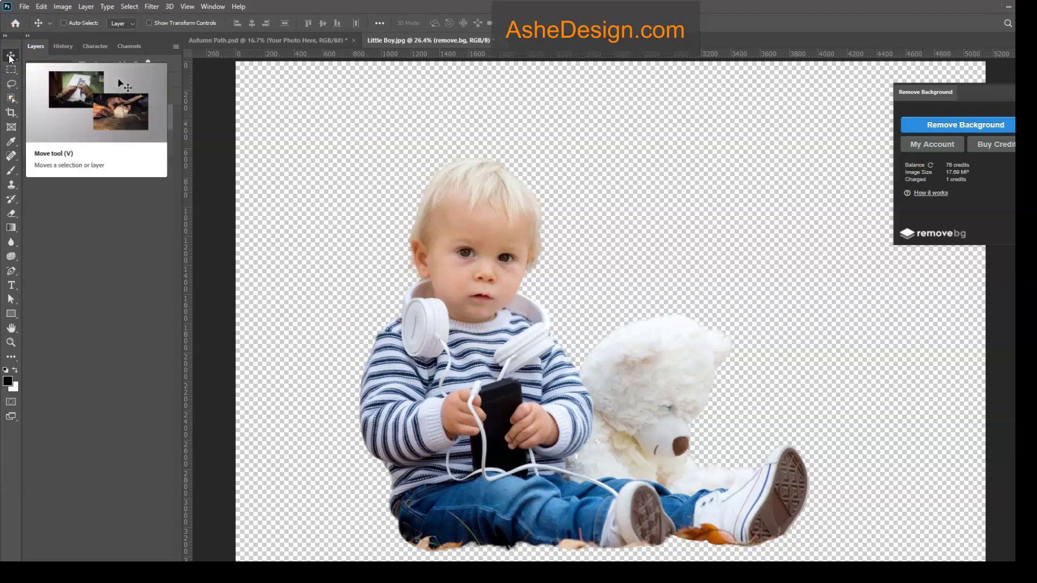
pyautogui.click(150, 120)
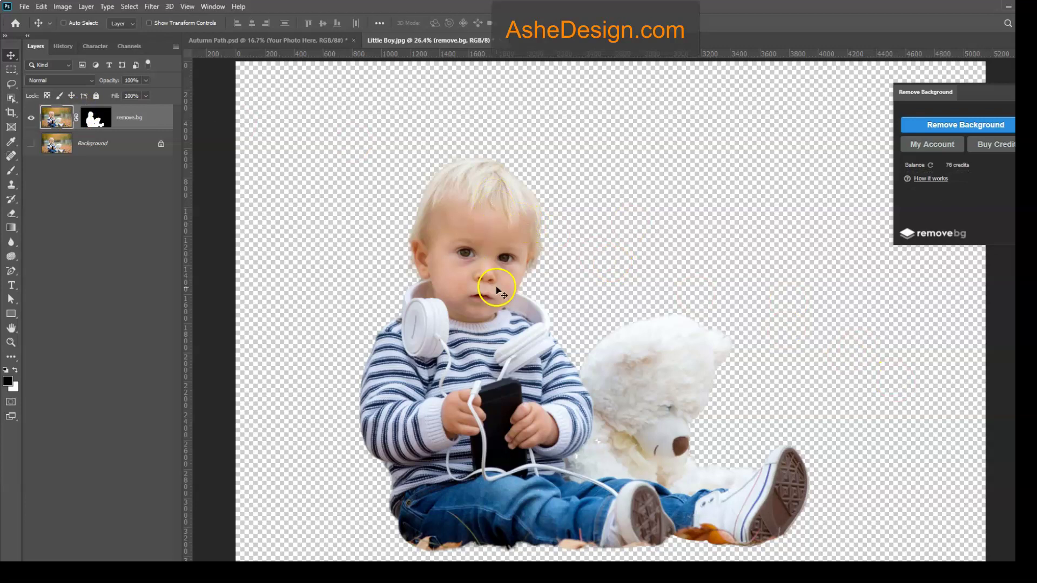
pyautogui.moveTo(497, 289); pyautogui.dragTo(305, 118)
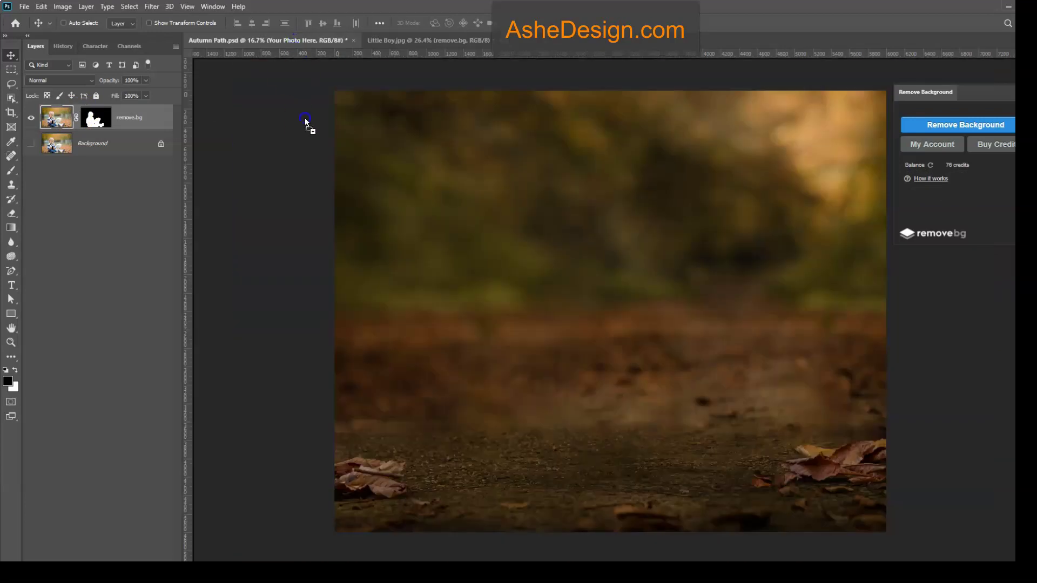
pyautogui.moveTo(596, 312); pyautogui.dragTo(593, 312)
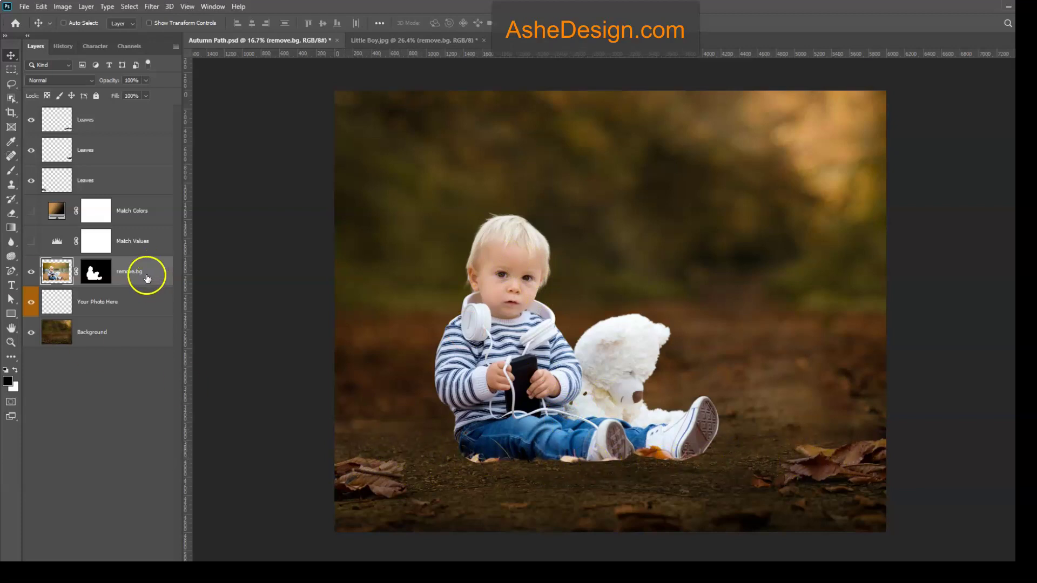
pyautogui.press('ctrl')
pyautogui.hotkey('ctrl', 't')
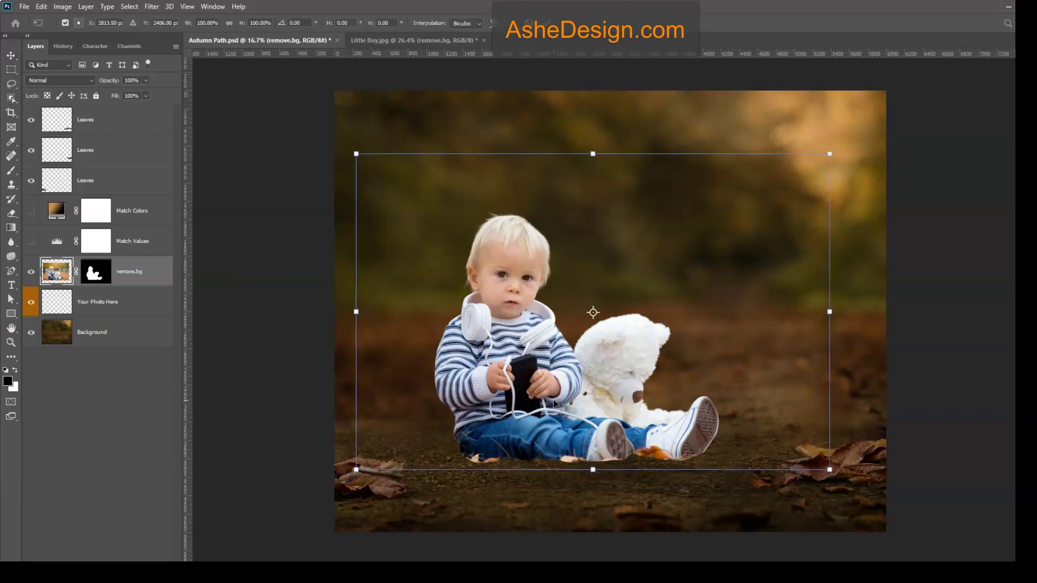
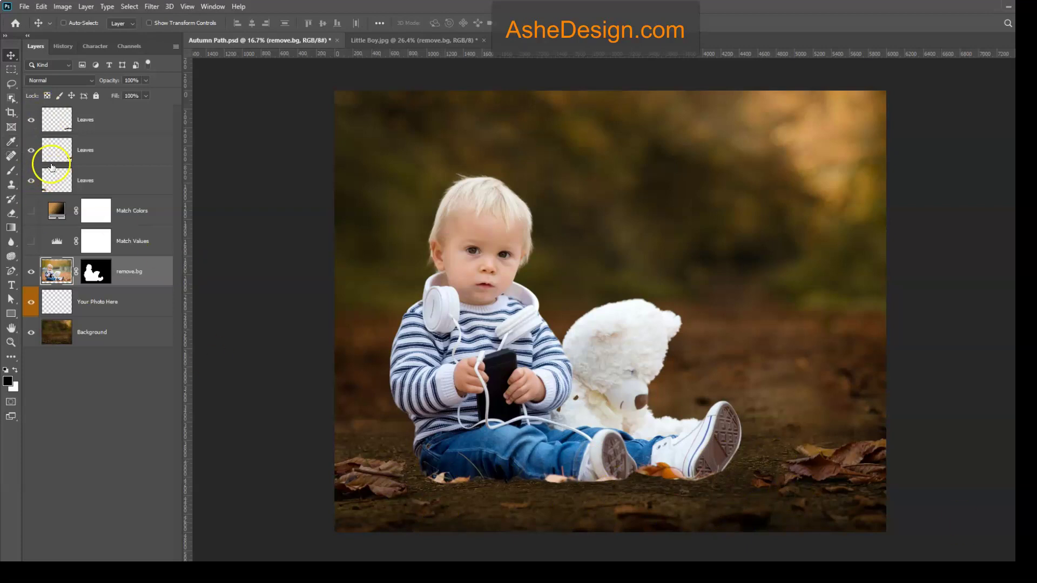
# Reposition the three Leaves layers side by side along the ground in front of the boy's legs and shoes.
pyautogui.click(132, 187)
pyautogui.moveTo(370, 481); pyautogui.dragTo(507, 485)
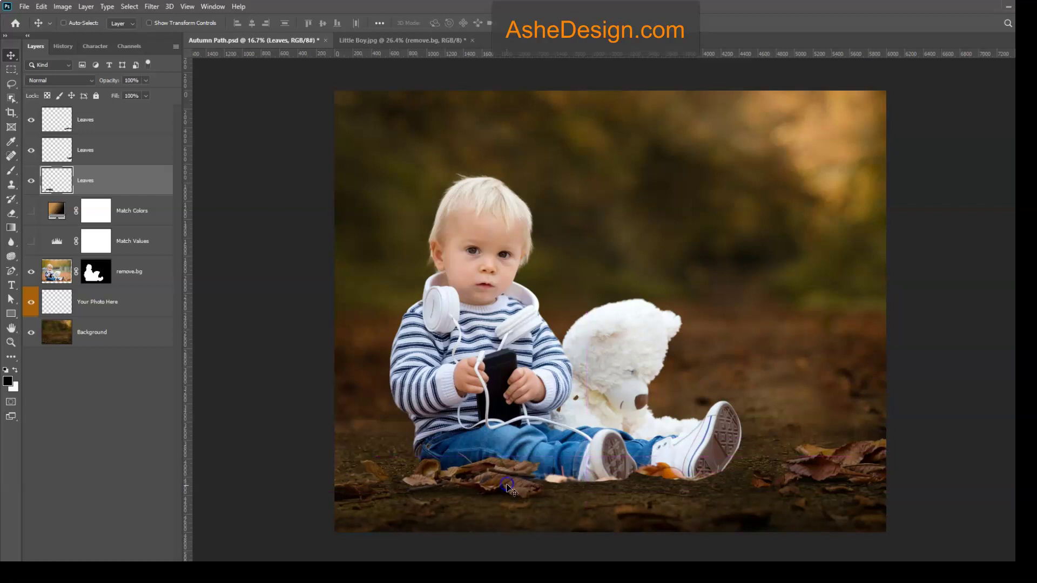
pyautogui.click(95, 155)
pyautogui.moveTo(826, 467); pyautogui.dragTo(564, 493)
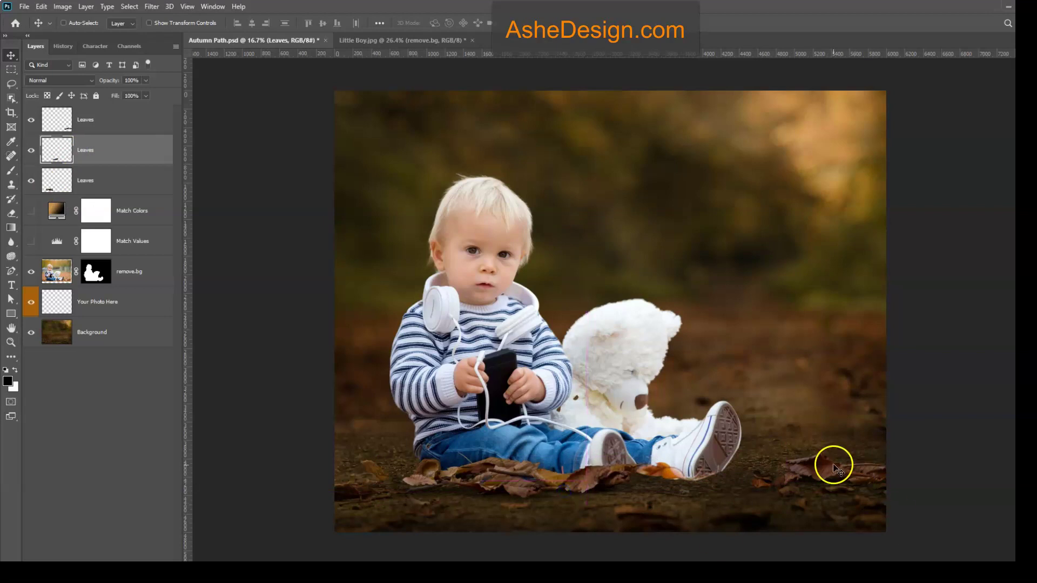
pyautogui.click(144, 122)
pyautogui.moveTo(822, 480); pyautogui.dragTo(681, 478)
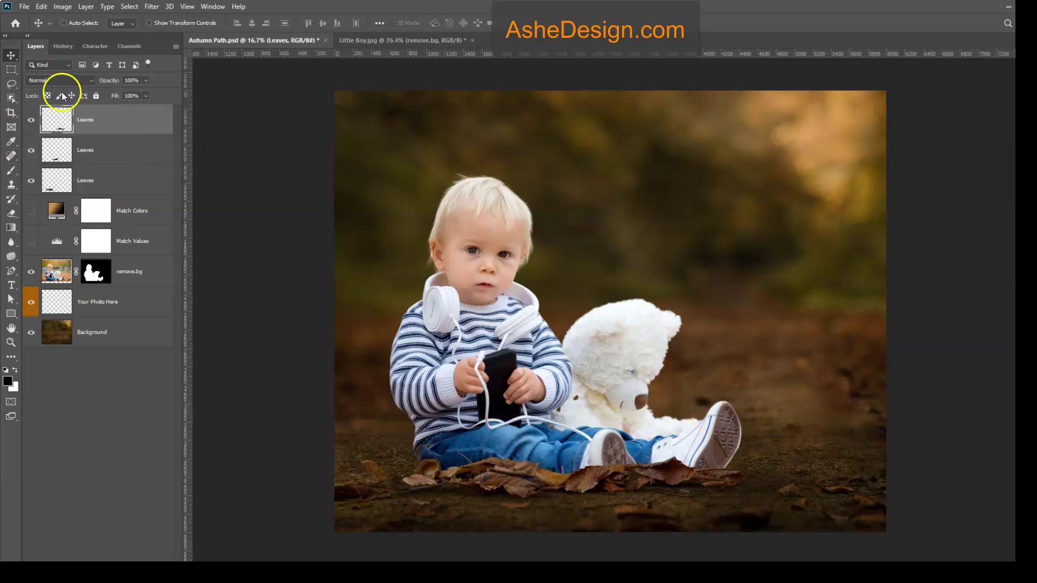
# Duplicate the lowest Leaves layer and place the copy beneath the remove.bg layer, behind the boy's outstretched shoe.
pyautogui.moveTo(145, 179)
pyautogui.mouseDown()
pyautogui.moveTo(150, 556)
pyautogui.moveTo(151, 181)
pyautogui.mouseUp()
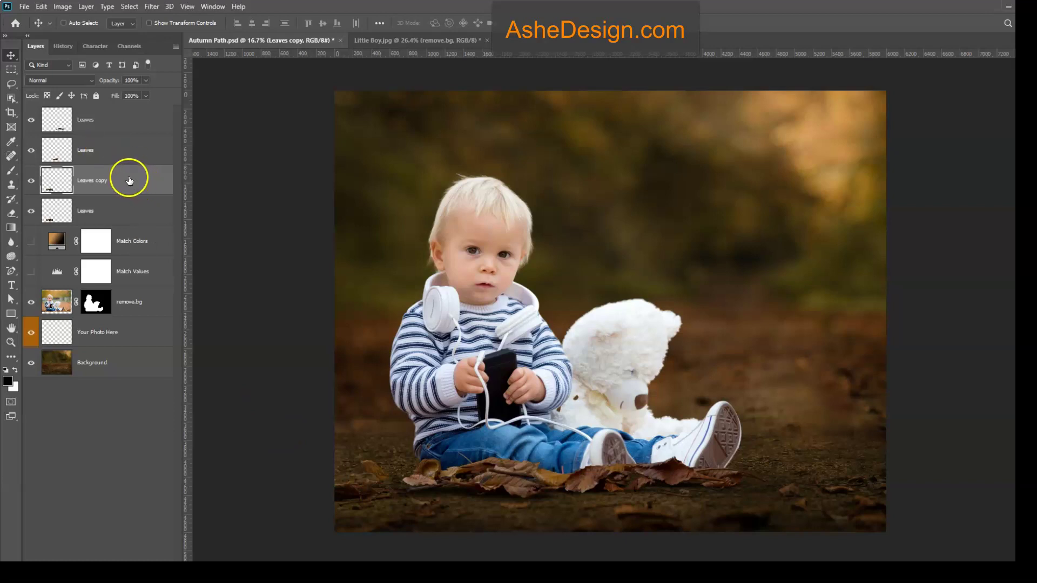
pyautogui.moveTo(483, 471); pyautogui.dragTo(729, 437)
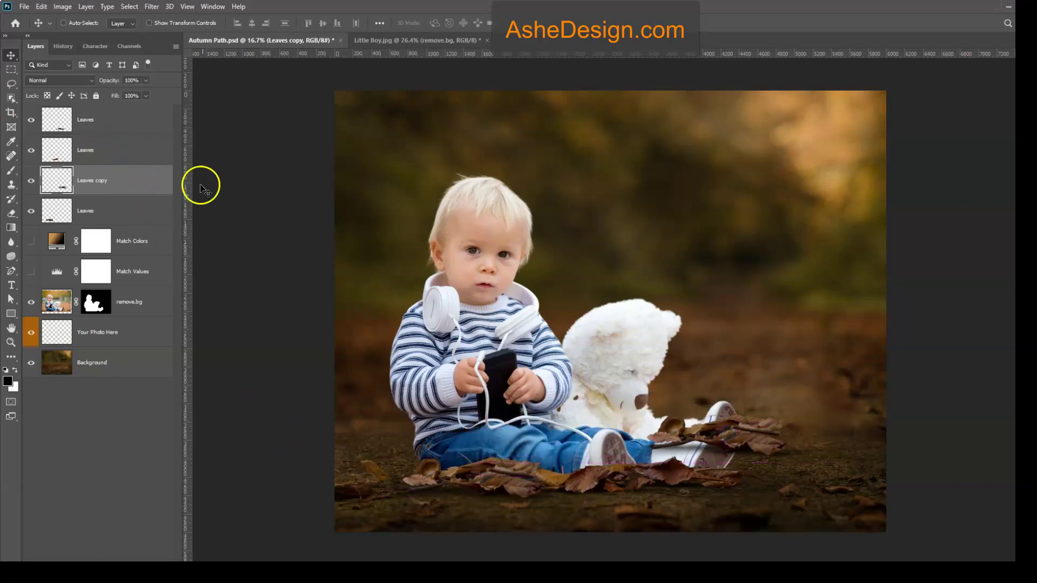
pyautogui.moveTo(121, 176); pyautogui.dragTo(134, 320)
pyautogui.moveTo(762, 445)
pyautogui.mouseDown()
pyautogui.moveTo(758, 468)
pyautogui.moveTo(754, 437)
pyautogui.moveTo(753, 452)
pyautogui.mouseUp()
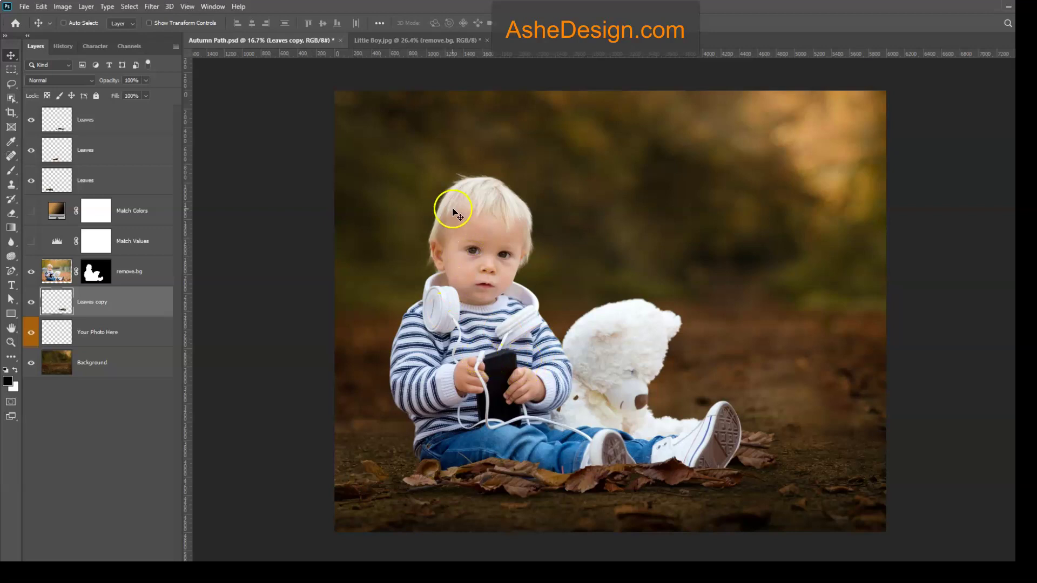
# Show the original Background in the Little Boy document to compare its lighting and colors with the Autumn Path composite.
pyautogui.click(386, 40)
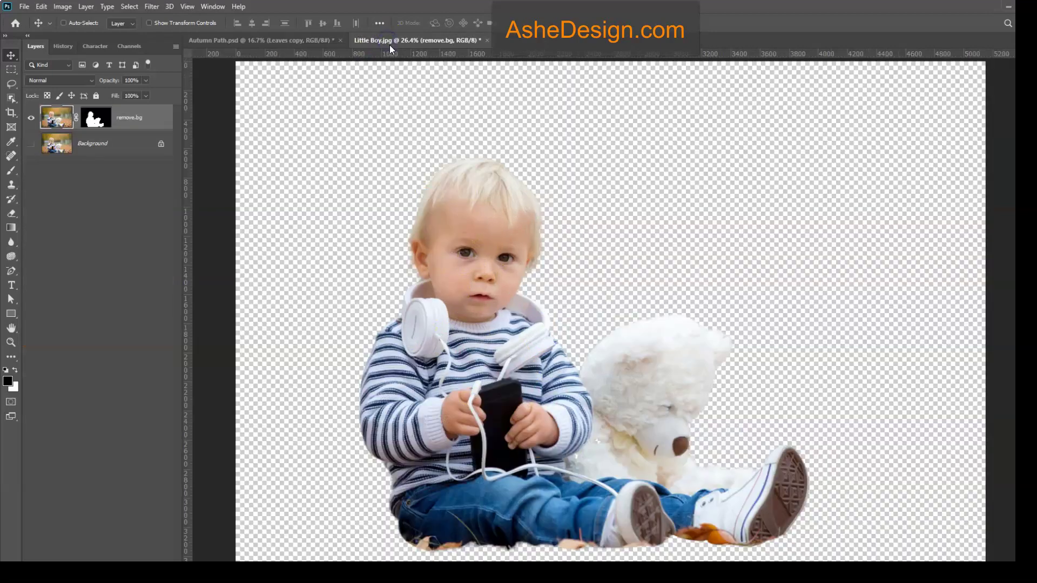
pyautogui.click(31, 117)
pyautogui.click(31, 143)
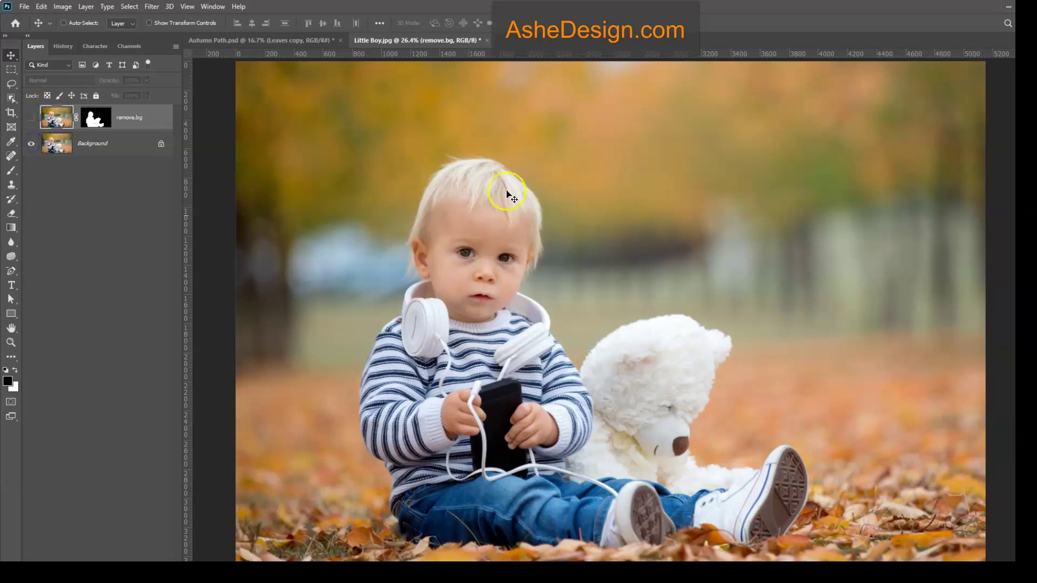
pyautogui.click(248, 40)
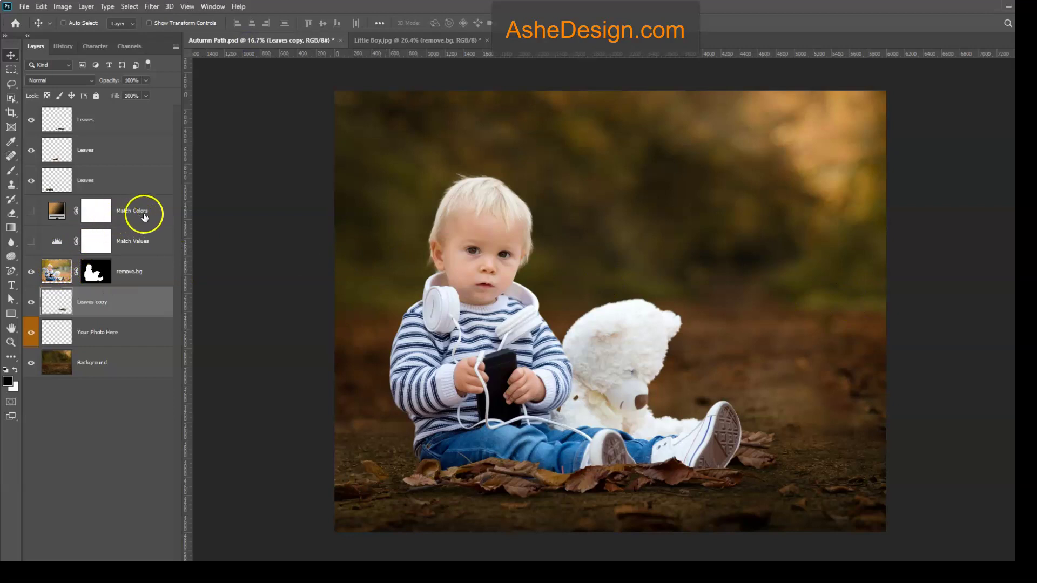
# Turn on the Match Values and Match Colors adjustment layers above the boy's cutout, and select Match Values.
pyautogui.click(125, 274)
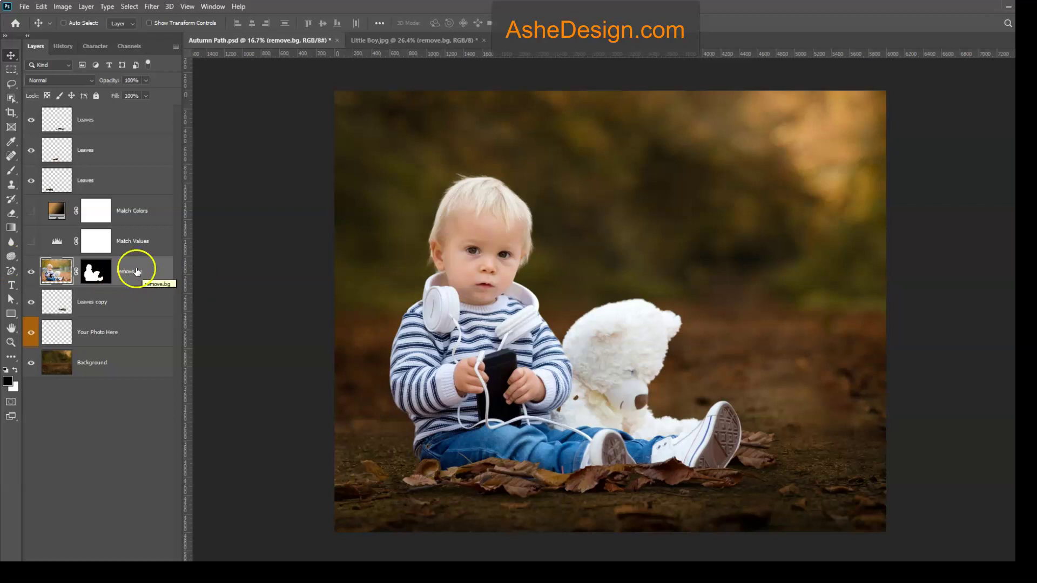
pyautogui.click(31, 242)
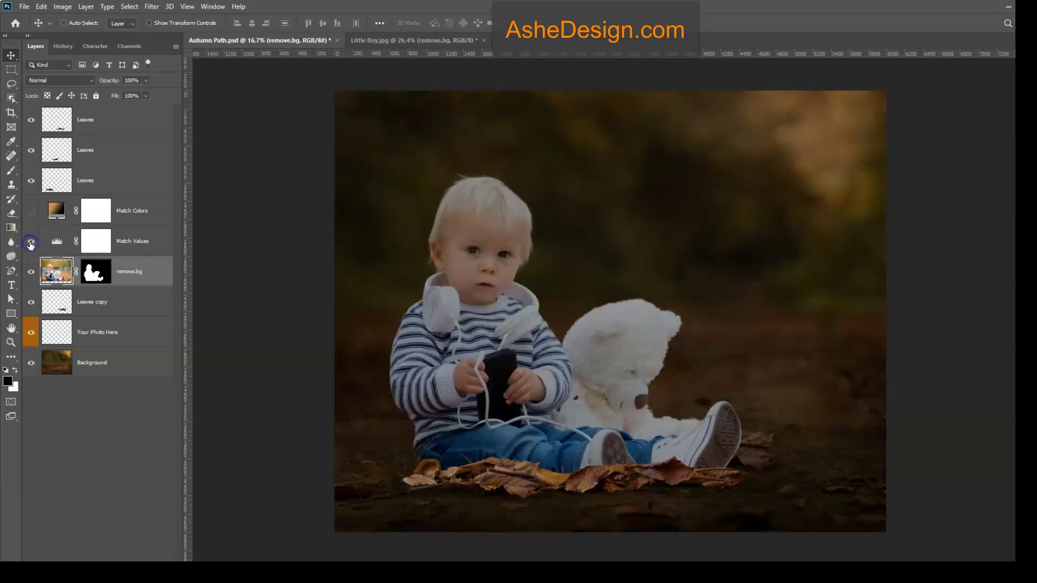
pyautogui.click(30, 211)
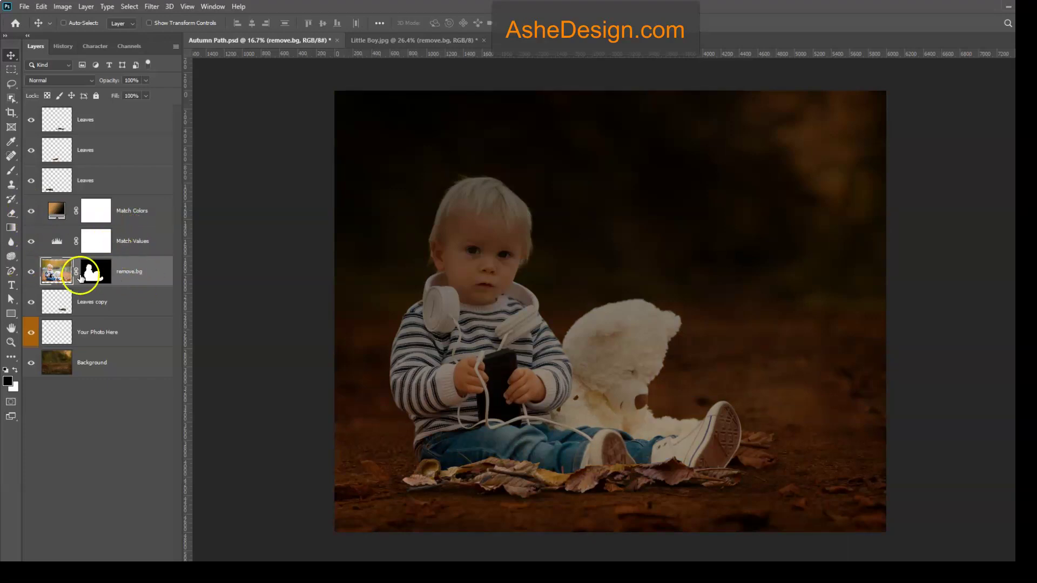
pyautogui.click(135, 241)
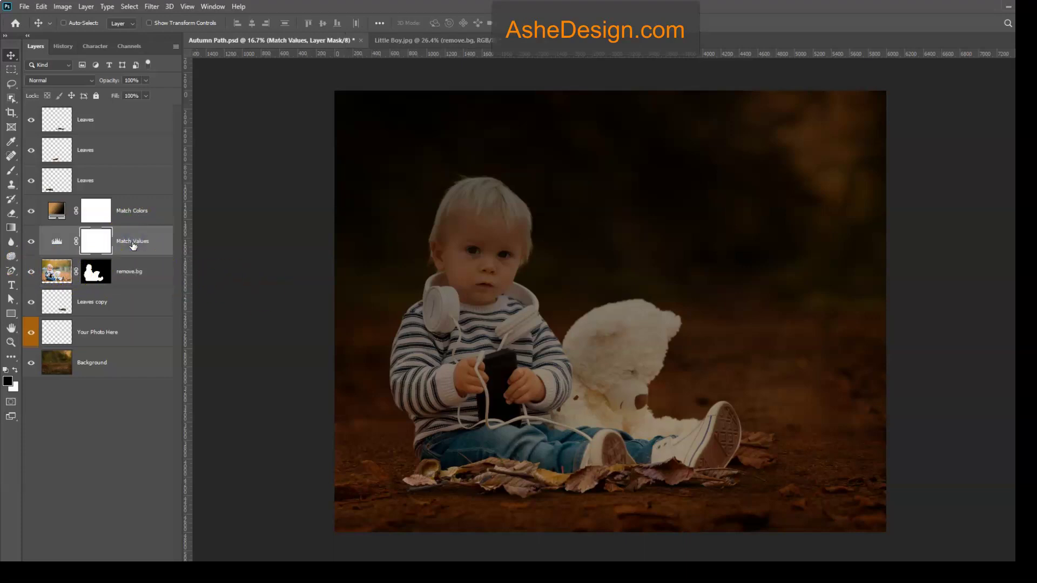
# Clip the Match Values and Match Colors adjustment layers to the boy's remove.bg layer with clipping masks.
pyautogui.rightClick(134, 247)
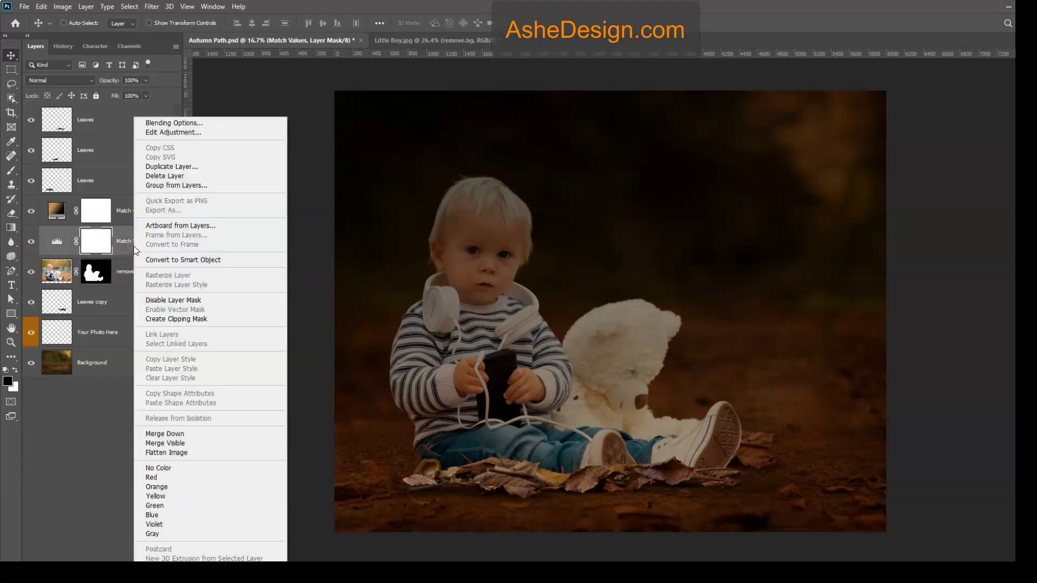
pyautogui.click(176, 319)
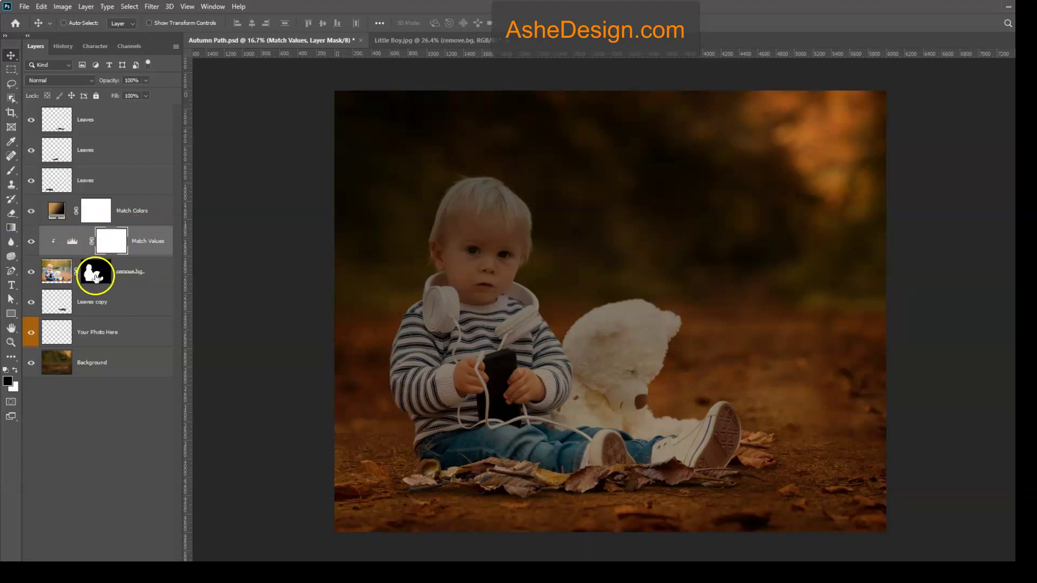
pyautogui.click(145, 217)
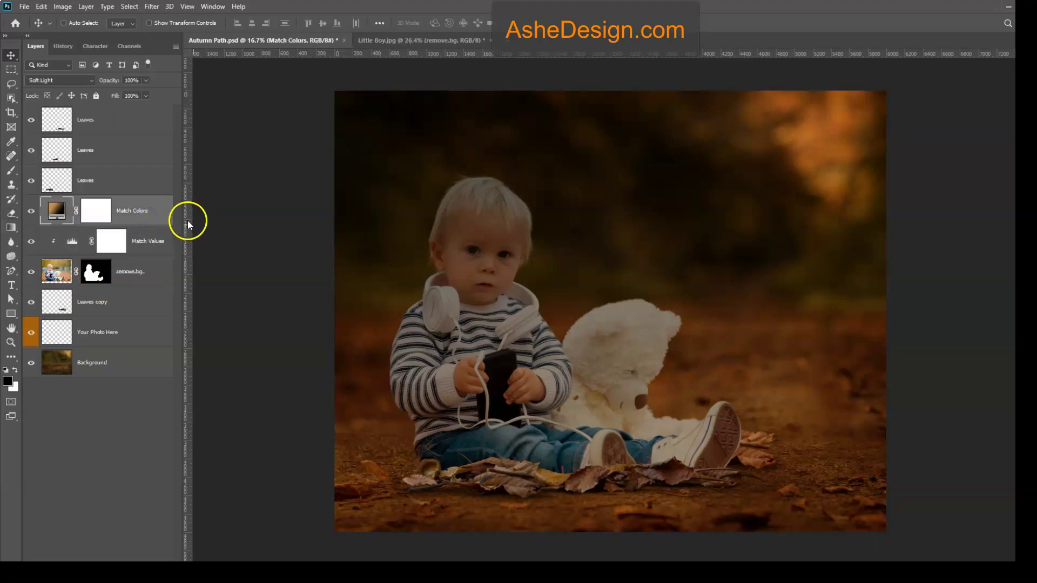
pyautogui.rightClick(132, 221)
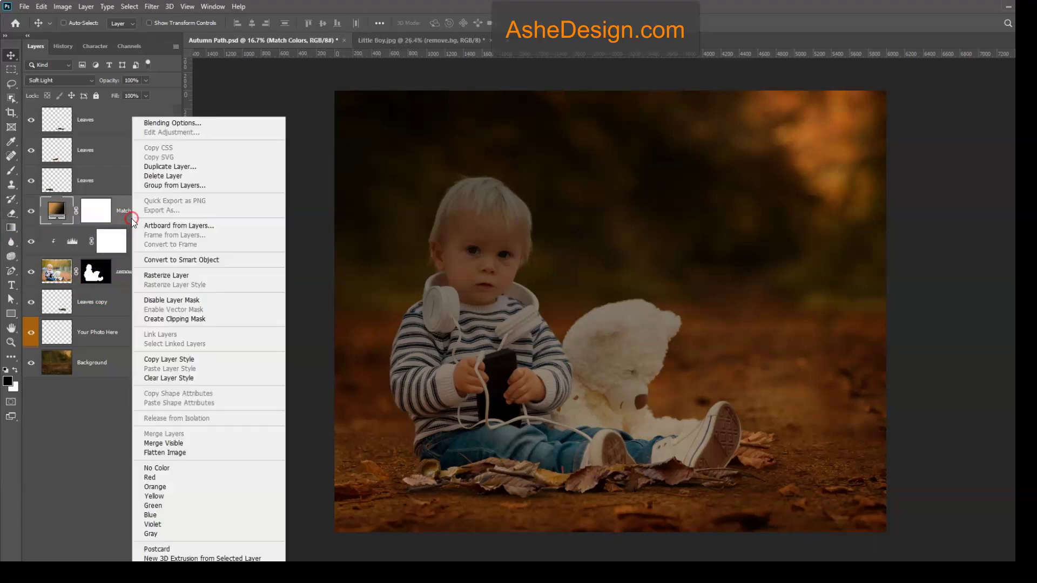
pyautogui.click(186, 319)
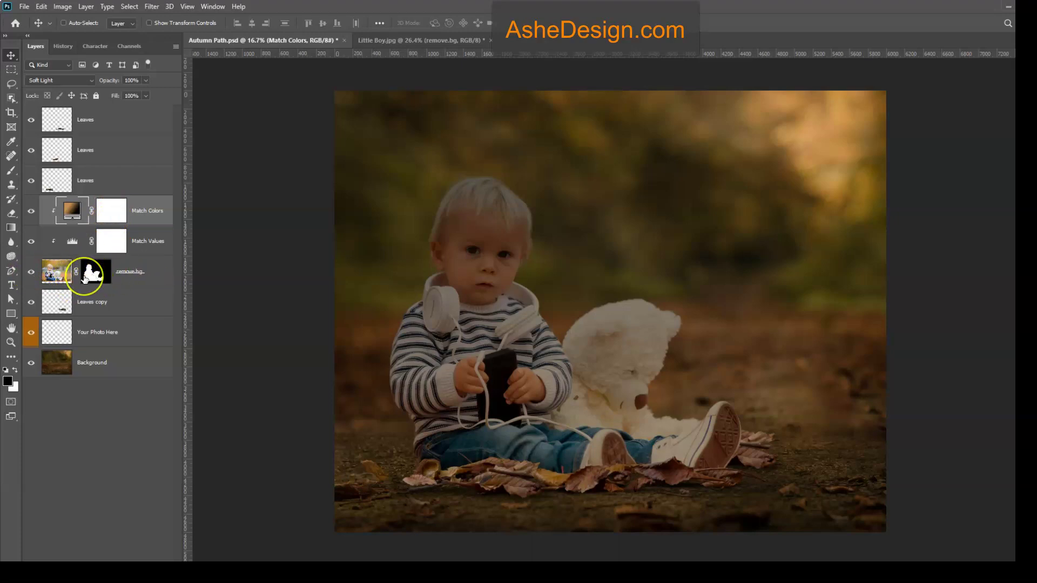
# Preview the boy with and without Match Values and Match Colors, and set the Match Colors fill to 75%.
pyautogui.click(30, 242)
pyautogui.click(31, 242)
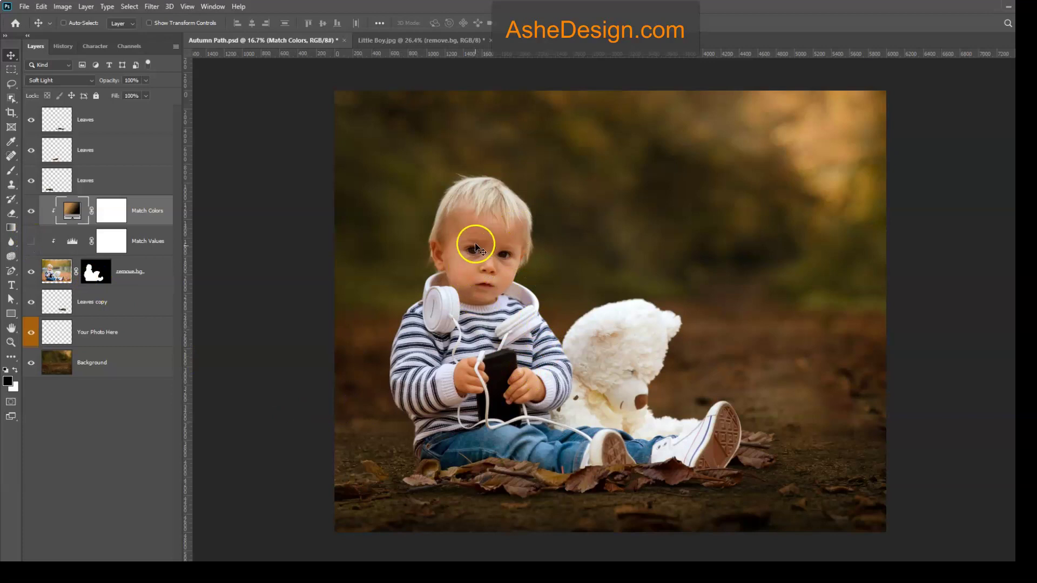
pyautogui.click(31, 212)
pyautogui.click(31, 211)
pyautogui.click(146, 96)
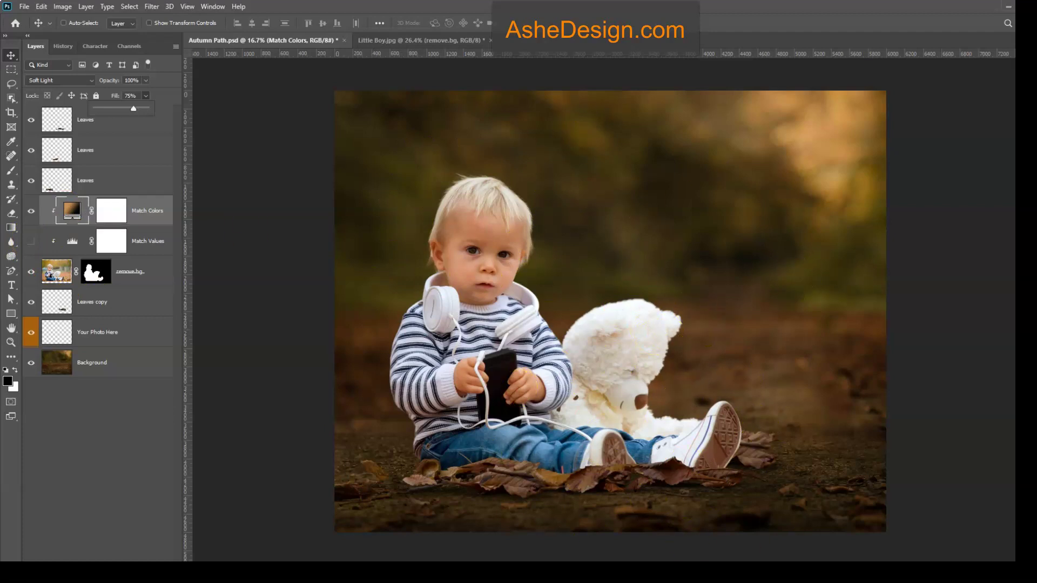
pyautogui.click(31, 242)
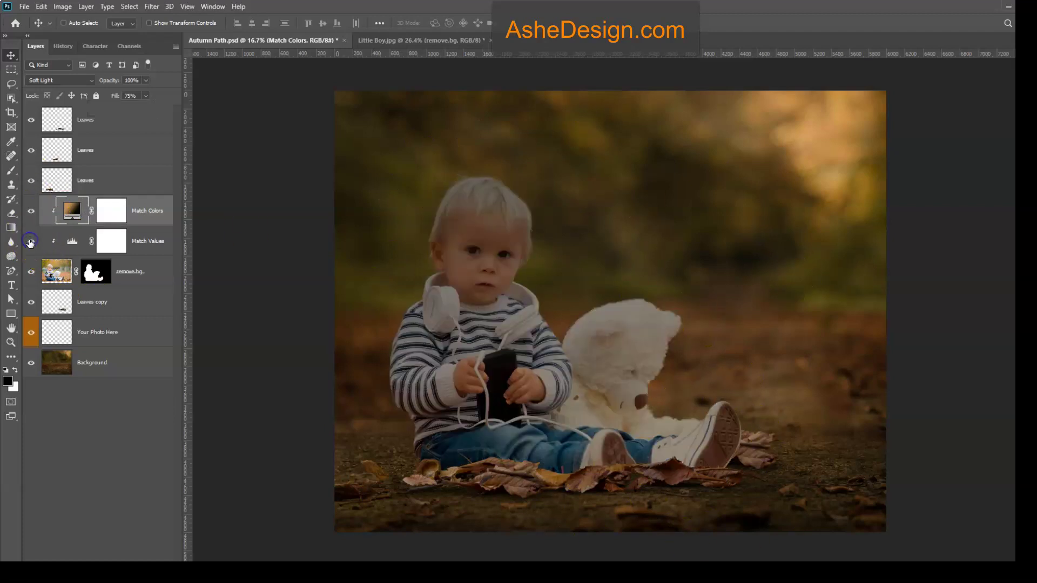
# Target the Match Values layer mask and set up a black Soft Round brush at 1400 px.
pyautogui.click(115, 244)
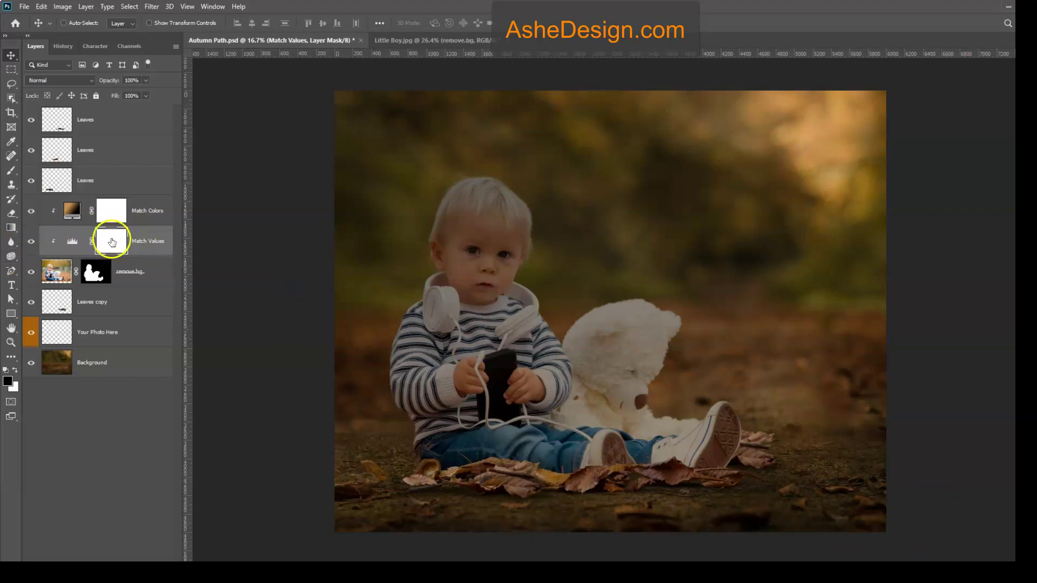
pyautogui.click(12, 171)
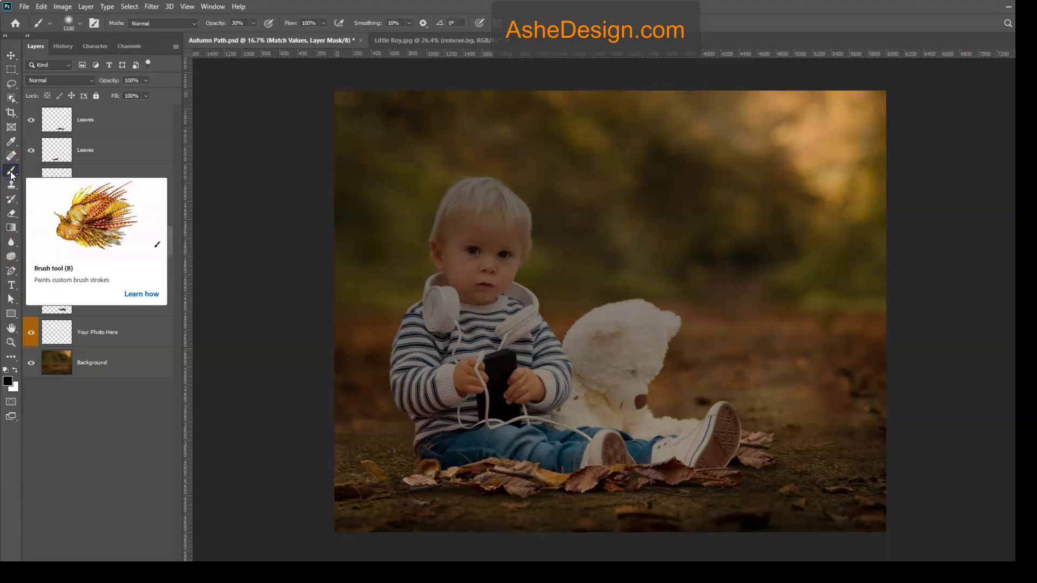
pyautogui.click(69, 24)
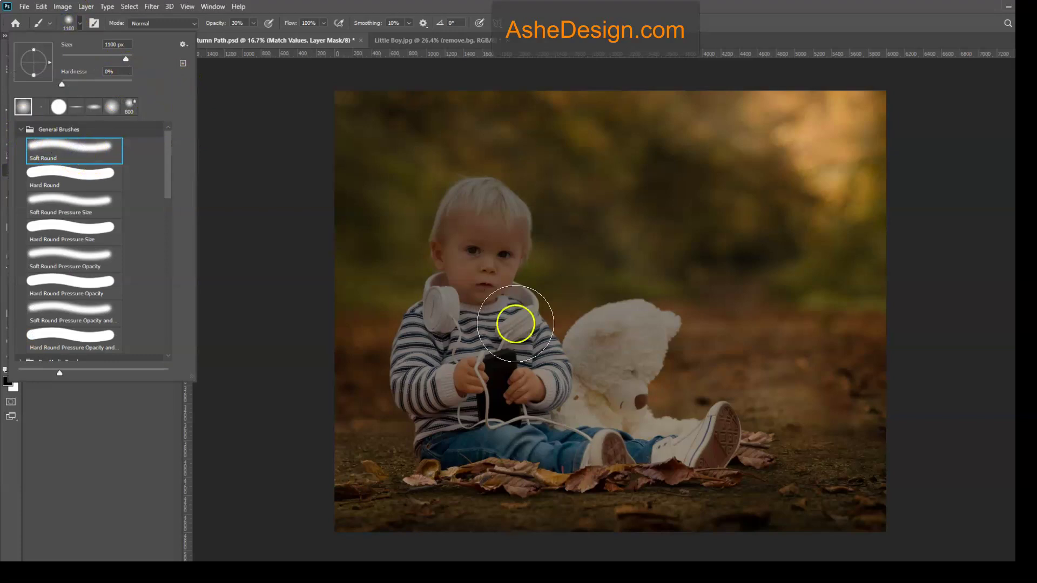
pyautogui.click(101, 443)
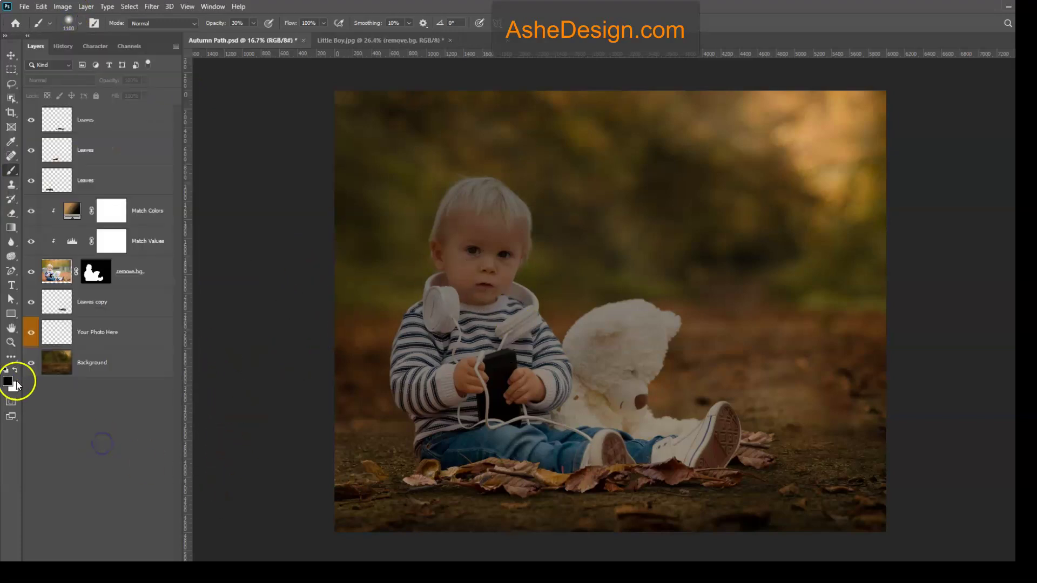
pyautogui.click(112, 245)
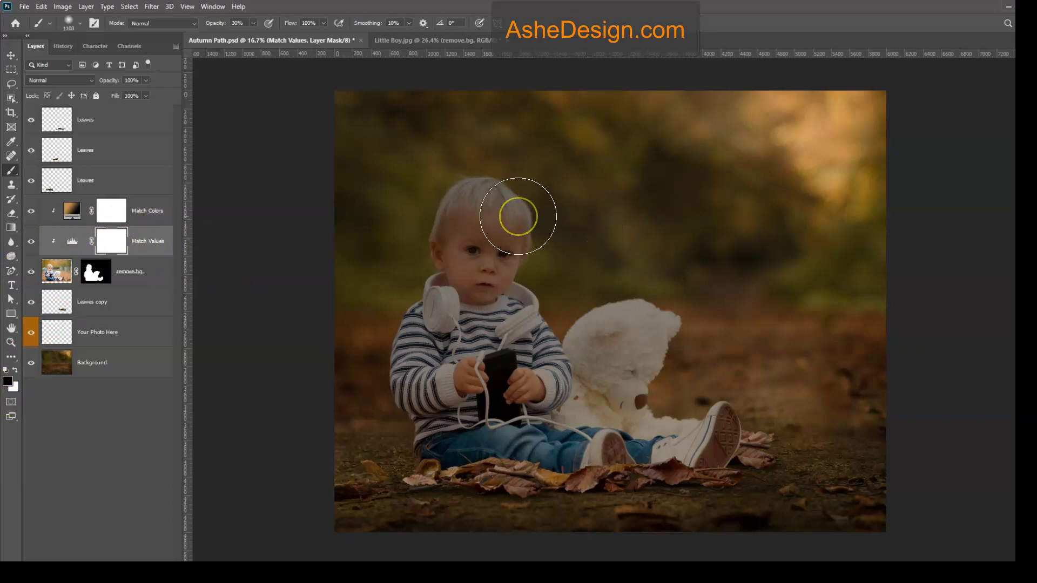
pyautogui.press(']')
pyautogui.press(']')
pyautogui.press(']')
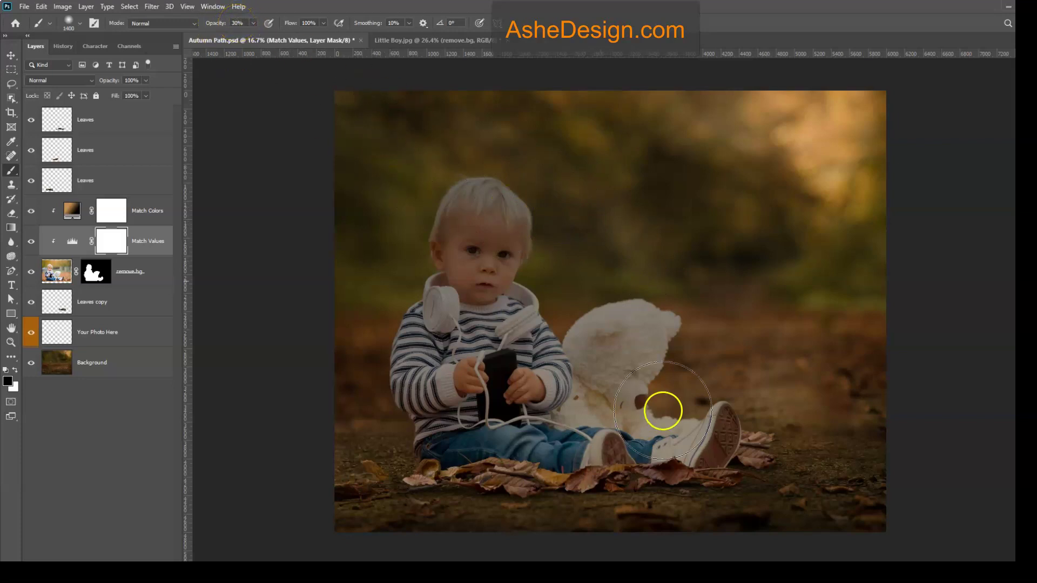
# Paint black on the Match Values mask over the boy's hair, the teddy bear and his sleeve to lighten them.
pyautogui.click(552, 220)
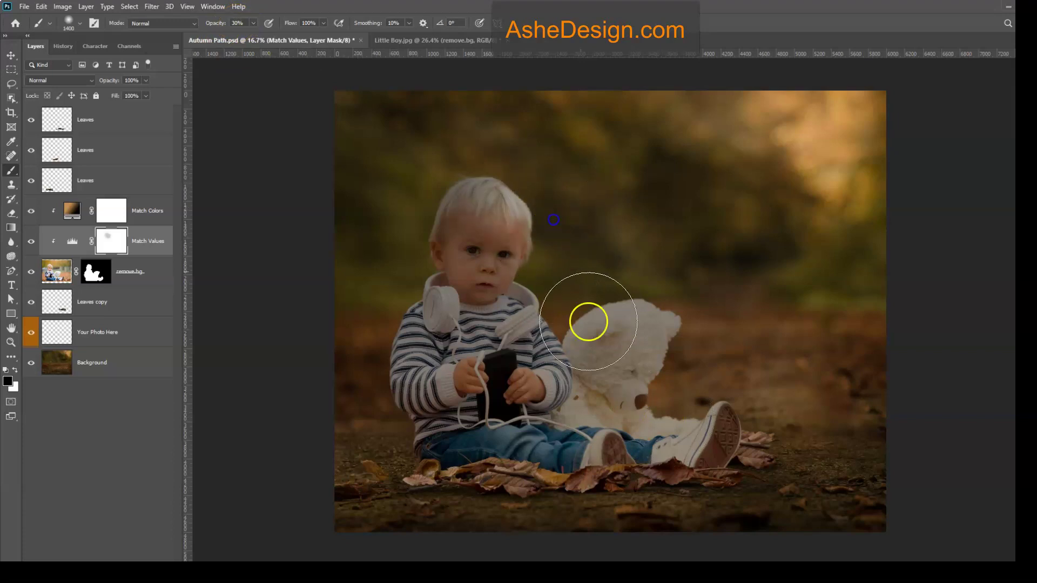
pyautogui.click(572, 347)
pyautogui.moveTo(495, 215); pyautogui.dragTo(510, 213)
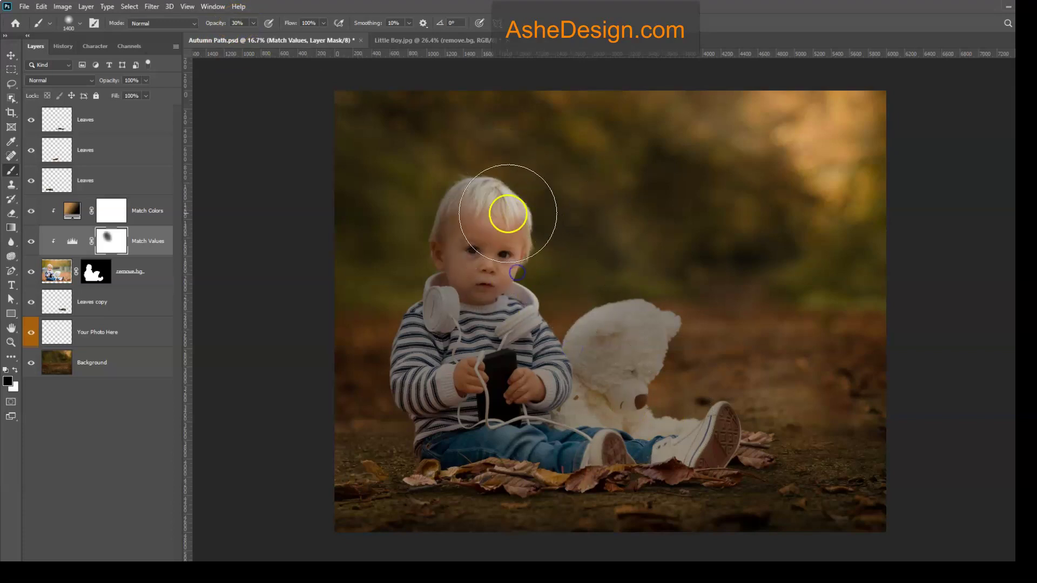
pyautogui.moveTo(592, 338)
pyautogui.mouseDown()
pyautogui.moveTo(614, 341)
pyautogui.moveTo(634, 276)
pyautogui.moveTo(618, 257)
pyautogui.mouseUp()
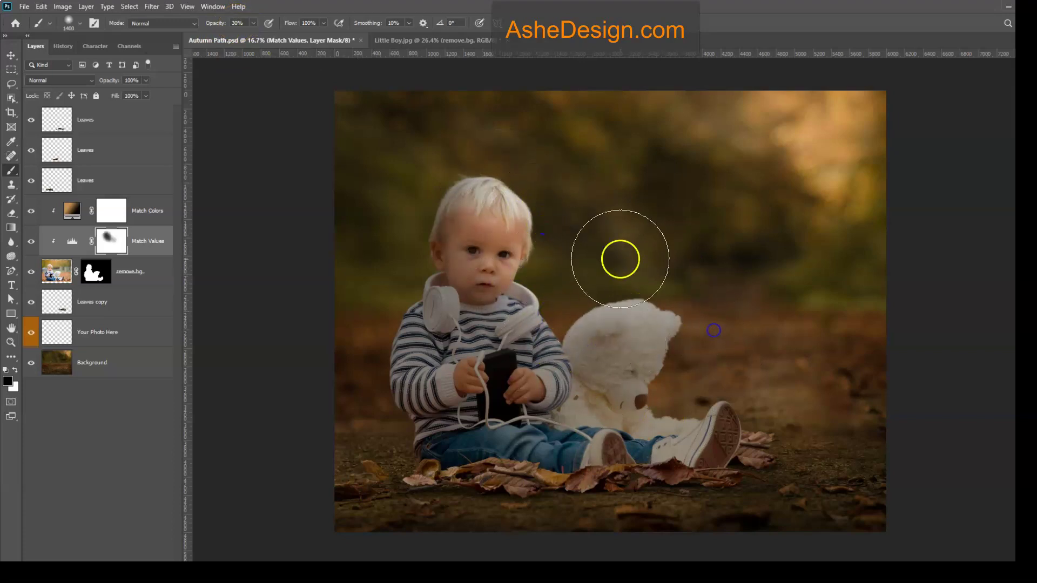
pyautogui.click(693, 338)
pyautogui.moveTo(692, 338)
pyautogui.mouseDown()
pyautogui.moveTo(637, 288)
pyautogui.moveTo(680, 329)
pyautogui.moveTo(640, 272)
pyautogui.moveTo(621, 277)
pyautogui.moveTo(647, 314)
pyautogui.moveTo(611, 286)
pyautogui.moveTo(656, 354)
pyautogui.mouseUp()
pyautogui.moveTo(544, 398)
pyautogui.mouseDown()
pyautogui.moveTo(531, 372)
pyautogui.moveTo(595, 419)
pyautogui.moveTo(710, 410)
pyautogui.moveTo(707, 396)
pyautogui.moveTo(663, 392)
pyautogui.moveTo(596, 336)
pyautogui.moveTo(562, 357)
pyautogui.moveTo(609, 396)
pyautogui.moveTo(540, 379)
pyautogui.moveTo(541, 361)
pyautogui.moveTo(524, 402)
pyautogui.moveTo(536, 325)
pyautogui.moveTo(523, 367)
pyautogui.mouseUp()
# Lighten the boy's face and hair further by painting black on the Match Values mask with a smaller brush.
pyautogui.press('[')
pyautogui.press('[')
pyautogui.press('[')
pyautogui.press('[')
pyautogui.moveTo(479, 231)
pyautogui.mouseDown()
pyautogui.moveTo(481, 190)
pyautogui.moveTo(509, 274)
pyautogui.moveTo(493, 185)
pyautogui.moveTo(556, 251)
pyautogui.mouseUp()
pyautogui.click(528, 278)
pyautogui.moveTo(896, 150); pyautogui.dragTo(881, 108)
pyautogui.click(482, 271)
# Enlarge the brush and paint black on the Match Values mask from the boy's chin down across his chest.
pyautogui.press(']')
pyautogui.press(']')
pyautogui.press(']')
pyautogui.press(']')
pyautogui.moveTo(514, 283)
pyautogui.mouseDown()
pyautogui.moveTo(494, 293)
pyautogui.moveTo(514, 195)
pyautogui.moveTo(489, 203)
pyautogui.moveTo(523, 282)
pyautogui.moveTo(468, 193)
pyautogui.moveTo(522, 332)
pyautogui.moveTo(569, 347)
pyautogui.moveTo(525, 320)
pyautogui.moveTo(548, 399)
pyautogui.moveTo(523, 412)
pyautogui.moveTo(462, 331)
pyautogui.moveTo(462, 392)
pyautogui.moveTo(449, 366)
pyautogui.moveTo(473, 363)
pyautogui.mouseUp()
# With a much smaller brush, paint black on the Match Values mask over the boy's hand, sleeve, jeans and the bear's muzzle.
pyautogui.press(']')
pyautogui.press('[')
pyautogui.press('[')
pyautogui.press('[')
pyautogui.press('[')
pyautogui.press('[')
pyautogui.press('[')
pyautogui.press('[')
pyautogui.press('[')
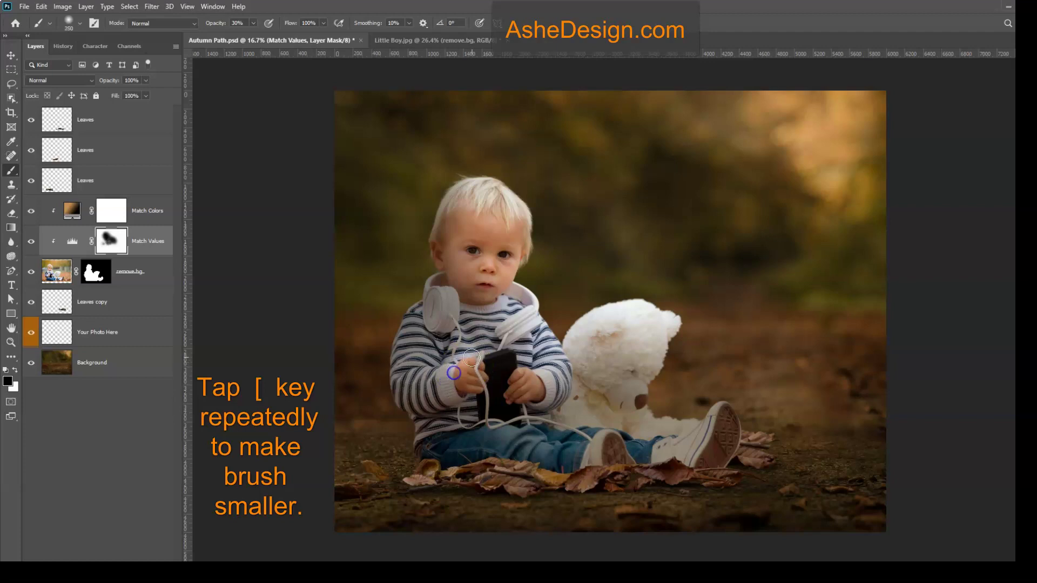
pyautogui.moveTo(460, 368)
pyautogui.mouseDown()
pyautogui.moveTo(429, 382)
pyautogui.moveTo(432, 354)
pyautogui.moveTo(412, 386)
pyautogui.moveTo(410, 376)
pyautogui.mouseUp()
pyautogui.moveTo(468, 409)
pyautogui.mouseDown()
pyautogui.moveTo(468, 362)
pyautogui.moveTo(443, 407)
pyautogui.moveTo(513, 411)
pyautogui.moveTo(501, 429)
pyautogui.moveTo(457, 426)
pyautogui.moveTo(549, 439)
pyautogui.moveTo(464, 430)
pyautogui.moveTo(548, 430)
pyautogui.moveTo(499, 432)
pyautogui.moveTo(567, 445)
pyautogui.moveTo(486, 446)
pyautogui.moveTo(526, 429)
pyautogui.moveTo(466, 432)
pyautogui.moveTo(563, 448)
pyautogui.moveTo(475, 436)
pyautogui.moveTo(557, 437)
pyautogui.mouseUp()
pyautogui.moveTo(619, 429)
pyautogui.mouseDown()
pyautogui.moveTo(597, 452)
pyautogui.moveTo(659, 428)
pyautogui.moveTo(651, 386)
pyautogui.moveTo(659, 417)
pyautogui.mouseUp()
pyautogui.moveTo(637, 397); pyautogui.dragTo(638, 397)
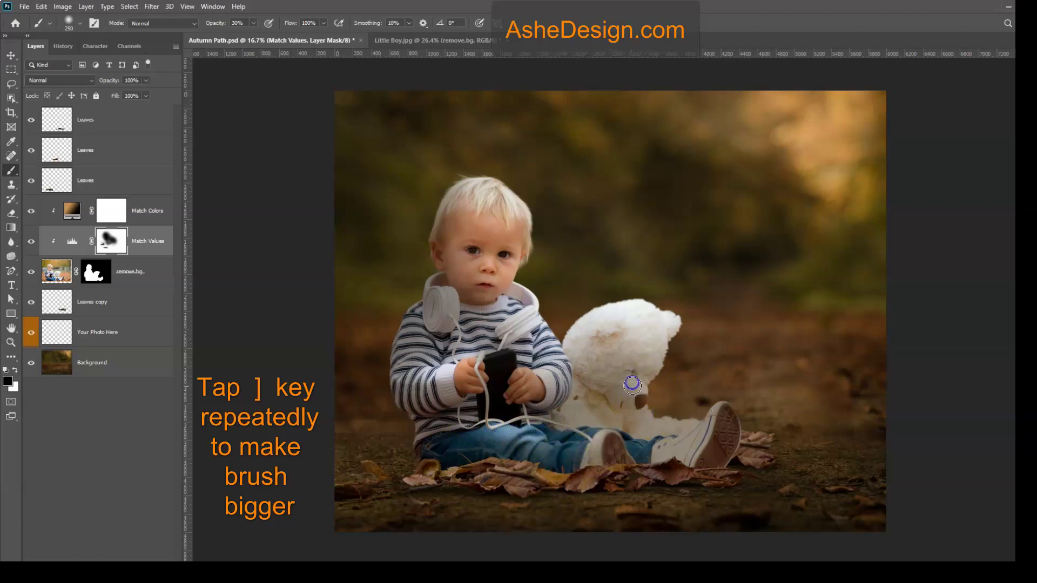
pyautogui.click(642, 424)
# Enlarge the brush to 600 px and lighten the bear, jeans, sweater and face on the Match Values mask.
pyautogui.press(']')
pyautogui.press(']')
pyautogui.press(']')
pyautogui.press(']')
pyautogui.click(655, 332)
pyautogui.click(631, 447)
pyautogui.click(639, 454)
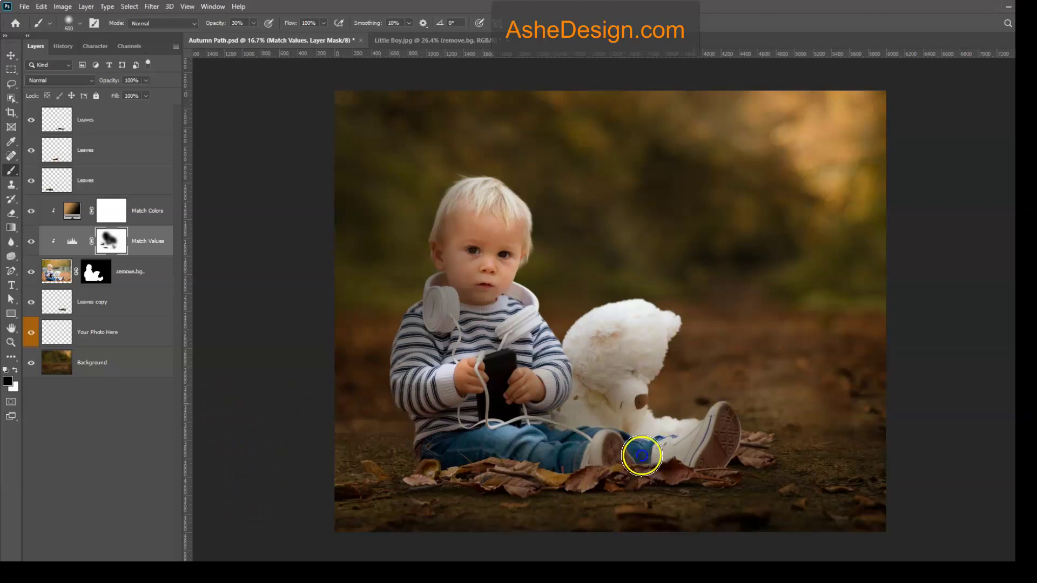
pyautogui.click(577, 376)
pyautogui.click(459, 410)
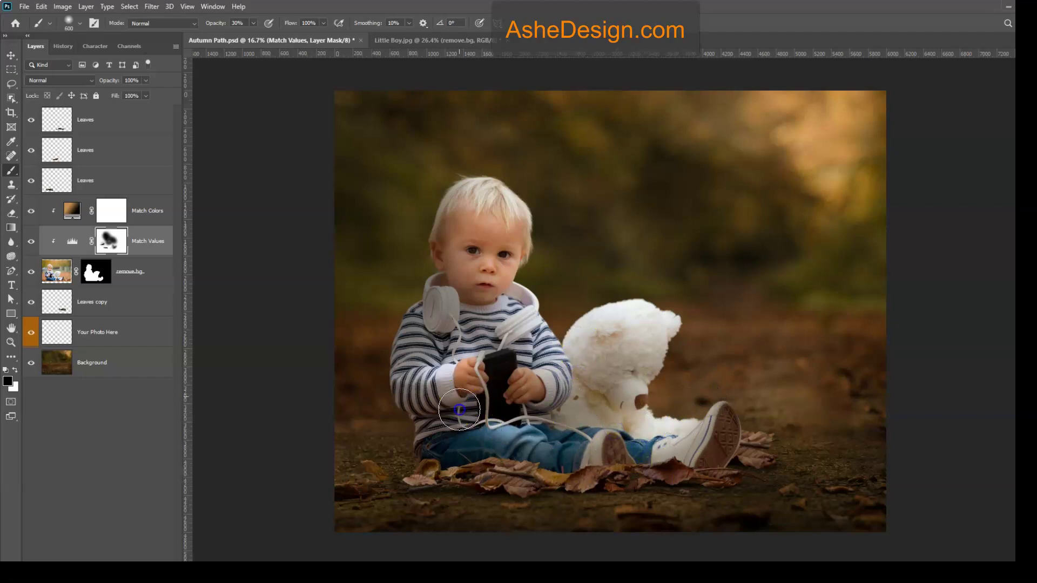
pyautogui.click(504, 270)
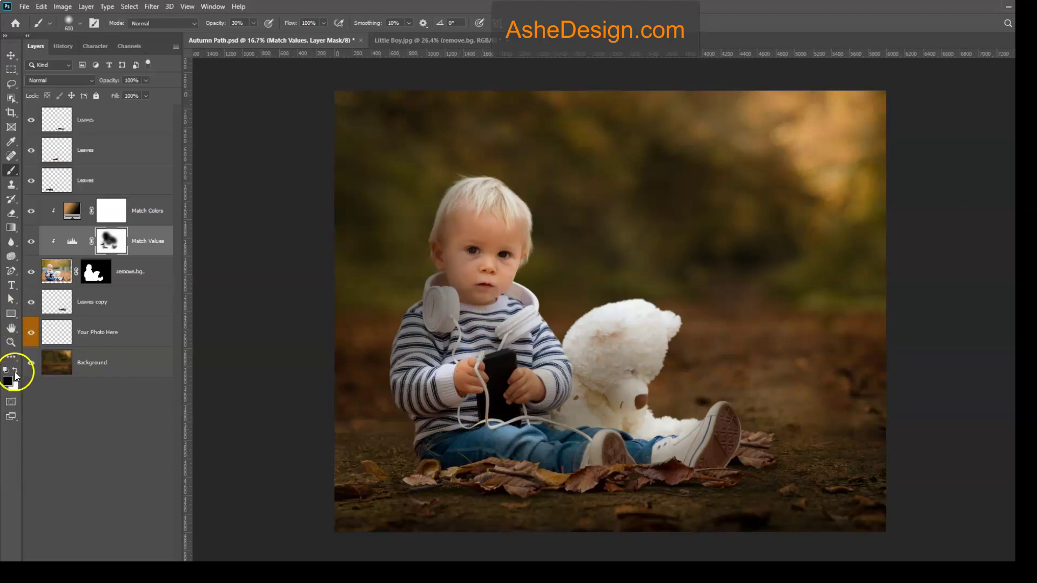
# Paint white on the Match Values mask over the boy's hair and face to bring back the darkening.
pyautogui.click(505, 203)
pyautogui.click(466, 197)
pyautogui.click(489, 207)
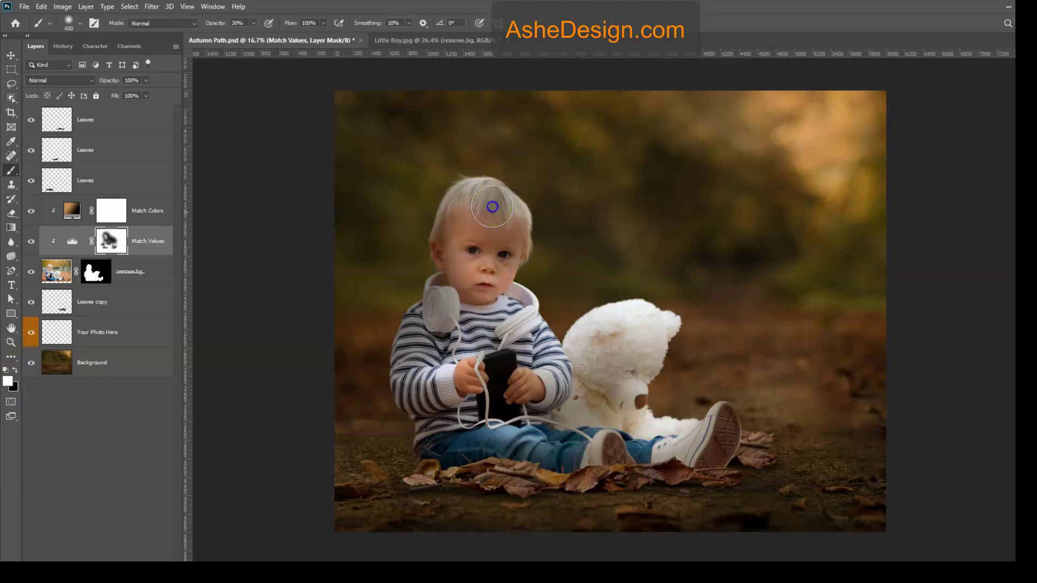
pyautogui.click(493, 281)
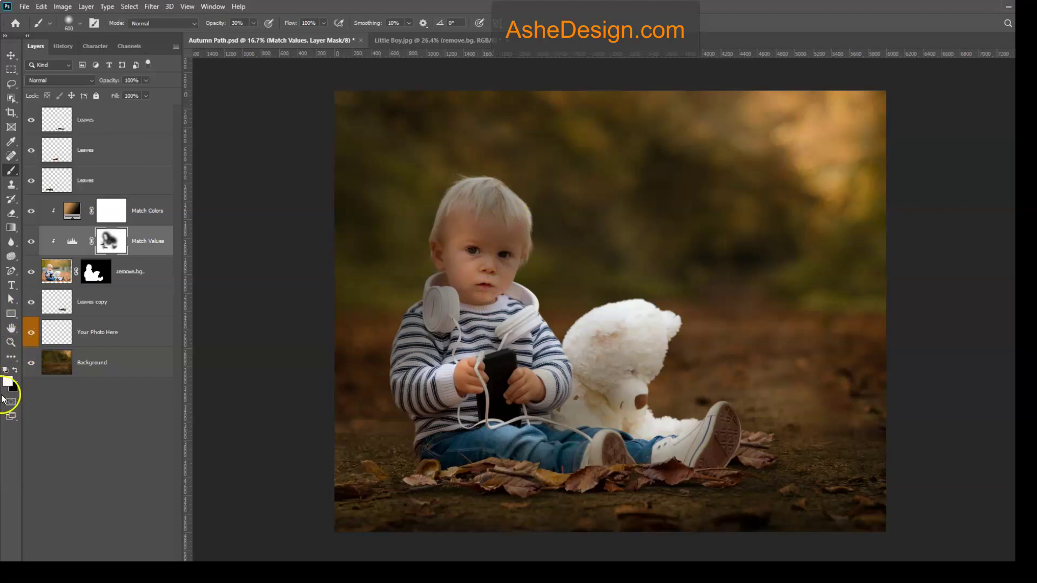
# Switch back to black with an 1100 px brush and lighten the boy's head, upper body and bear on the Match Values mask.
pyautogui.press('x')
pyautogui.press(']')
pyautogui.press(']')
pyautogui.press(']')
pyautogui.press(']')
pyautogui.press(']')
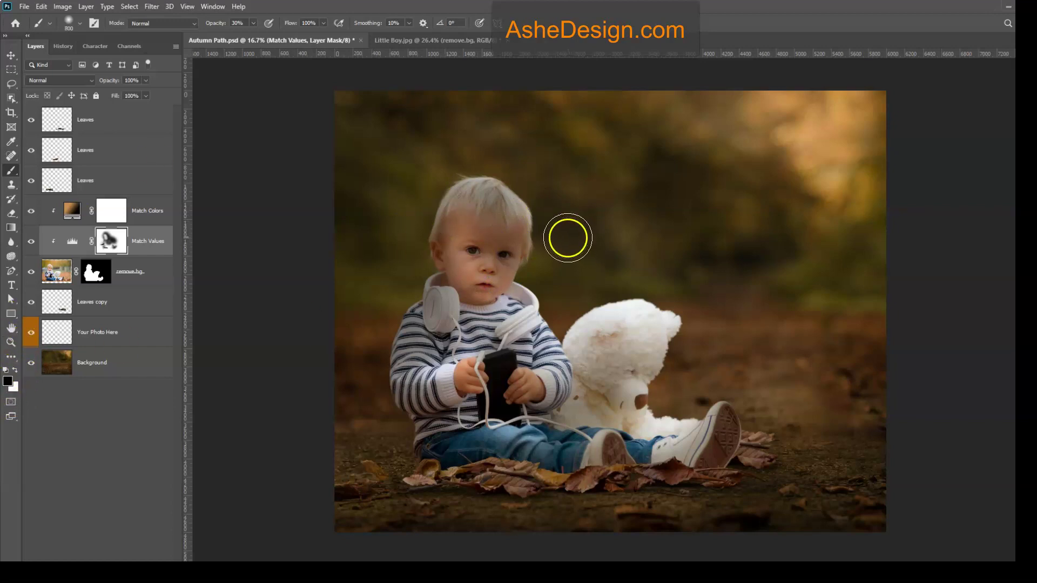
pyautogui.moveTo(473, 198)
pyautogui.mouseDown()
pyautogui.moveTo(496, 197)
pyautogui.moveTo(558, 265)
pyautogui.moveTo(533, 210)
pyautogui.moveTo(502, 180)
pyautogui.moveTo(530, 270)
pyautogui.moveTo(517, 215)
pyautogui.moveTo(507, 275)
pyautogui.moveTo(485, 195)
pyautogui.moveTo(670, 353)
pyautogui.moveTo(642, 300)
pyautogui.moveTo(728, 422)
pyautogui.moveTo(650, 354)
pyautogui.moveTo(637, 394)
pyautogui.moveTo(591, 379)
pyautogui.moveTo(570, 359)
pyautogui.moveTo(670, 378)
pyautogui.mouseUp()
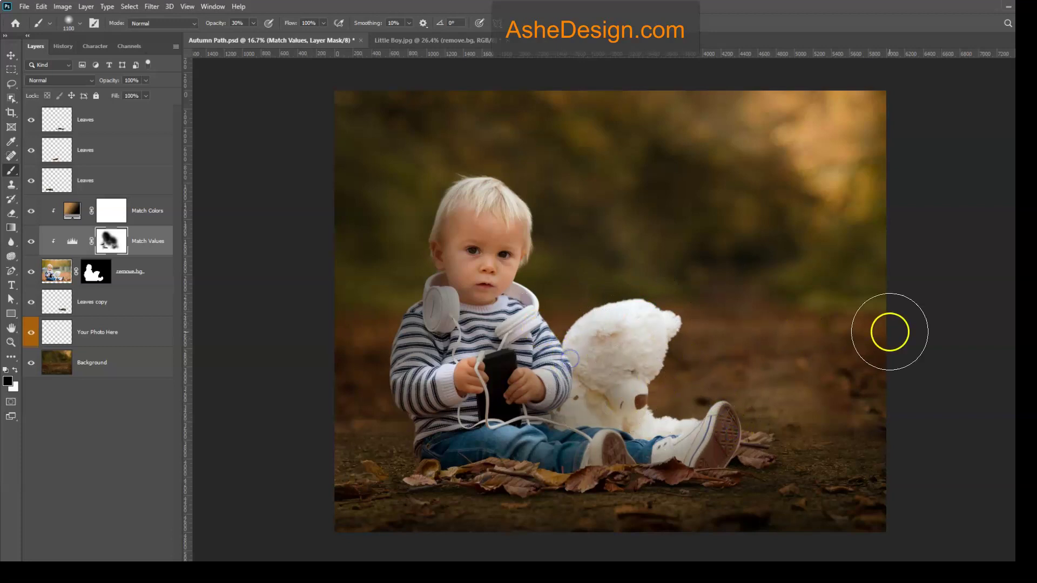
pyautogui.moveTo(408, 288)
pyautogui.mouseDown()
pyautogui.moveTo(433, 276)
pyautogui.moveTo(439, 303)
pyautogui.moveTo(486, 300)
pyautogui.moveTo(529, 346)
pyautogui.mouseUp()
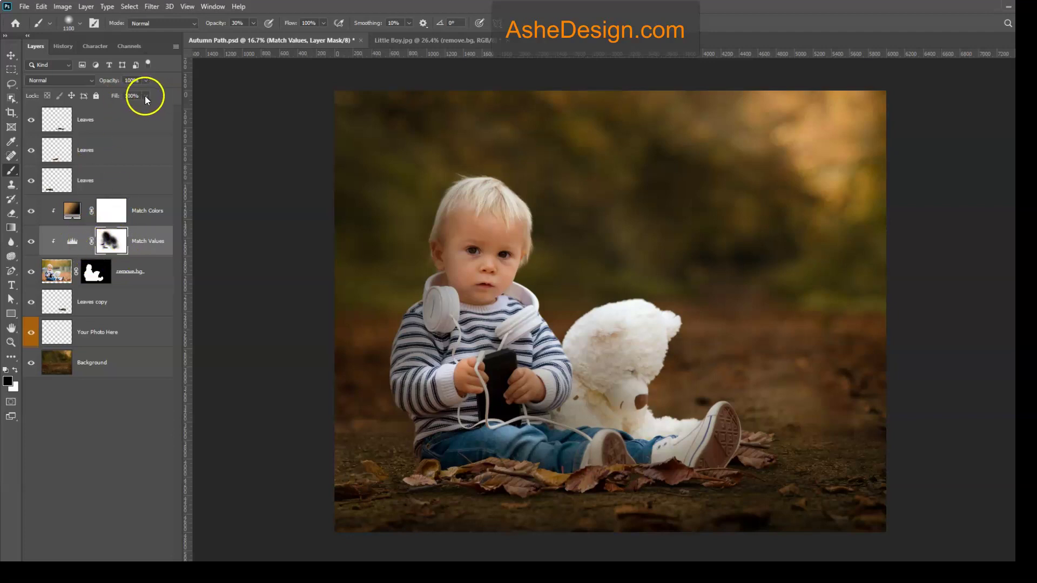
# Set the Match Values layer's fill to 75%.
pyautogui.moveTo(147, 109); pyautogui.dragTo(134, 110)
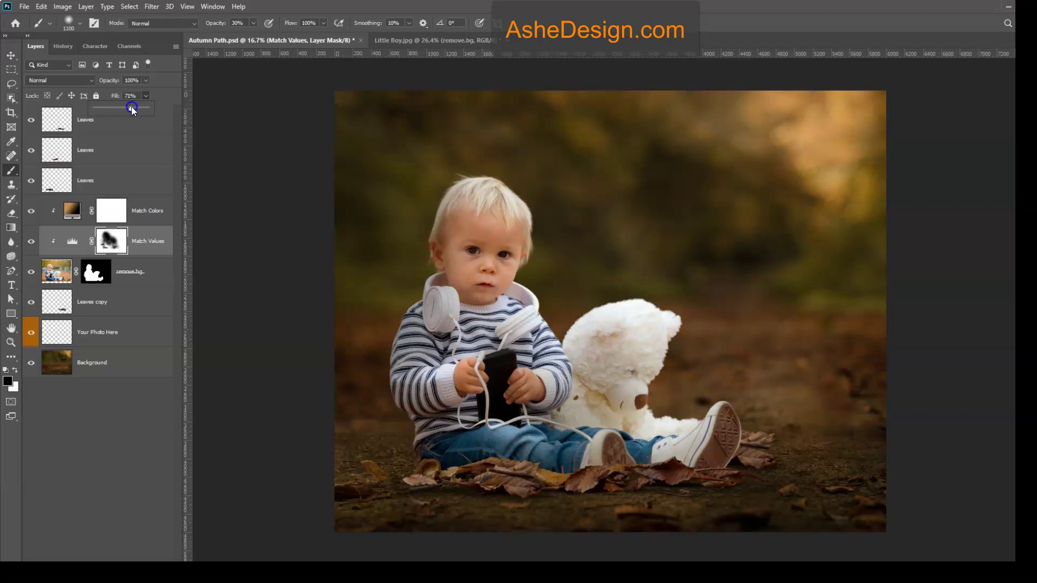
pyautogui.moveTo(131, 105); pyautogui.dragTo(113, 112)
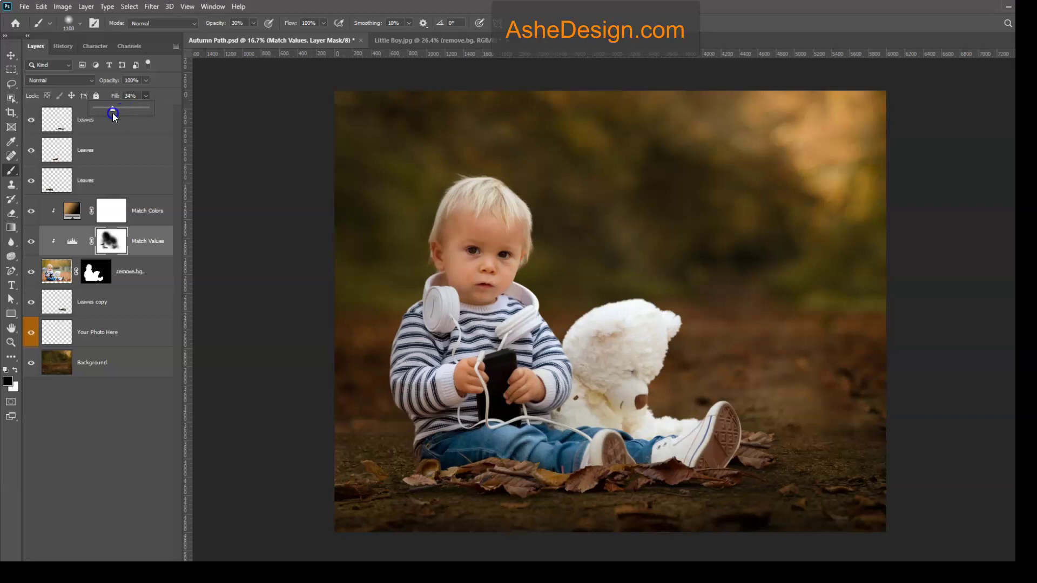
pyautogui.moveTo(125, 109); pyautogui.dragTo(126, 110)
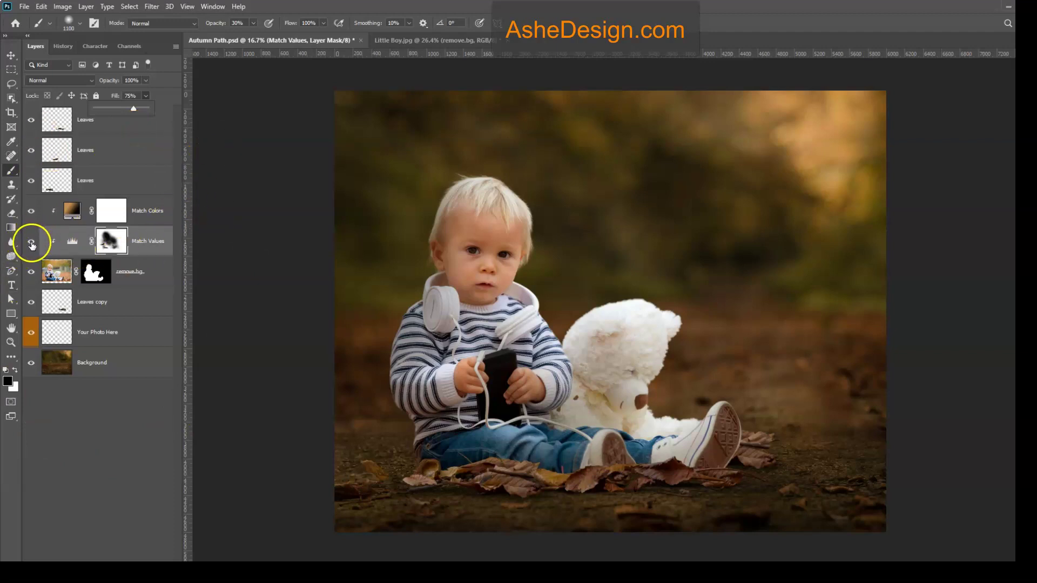
# Hide and show the Match Colors and Match Values layers to compare the boy before and after matching.
pyautogui.click(31, 212)
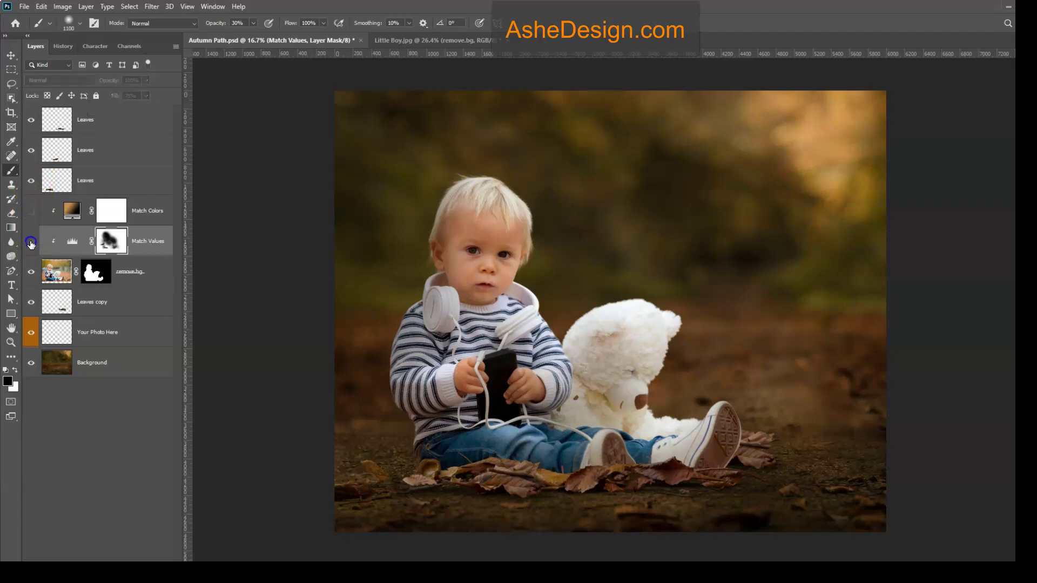
pyautogui.click(31, 244)
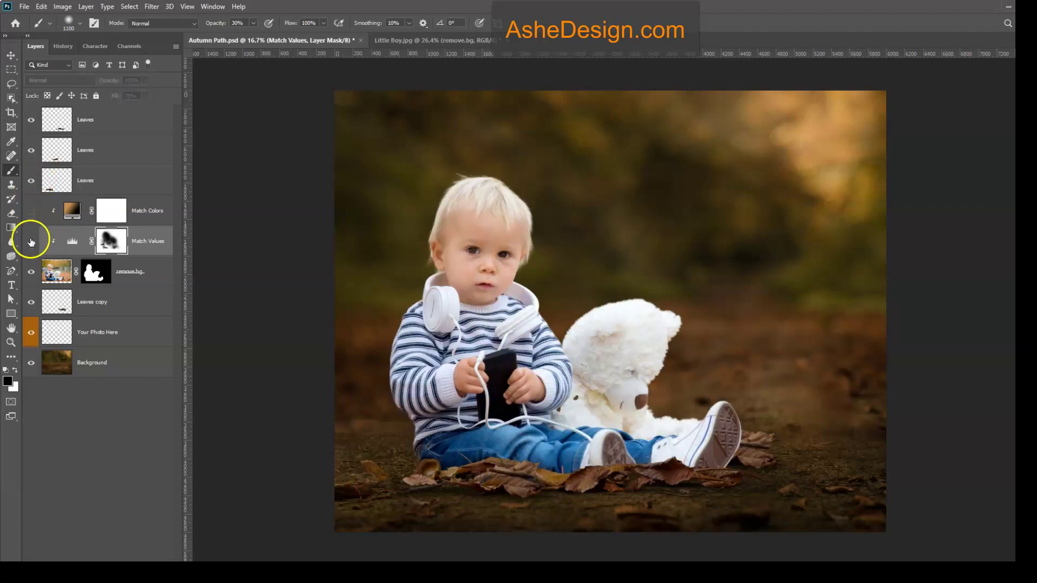
pyautogui.click(31, 213)
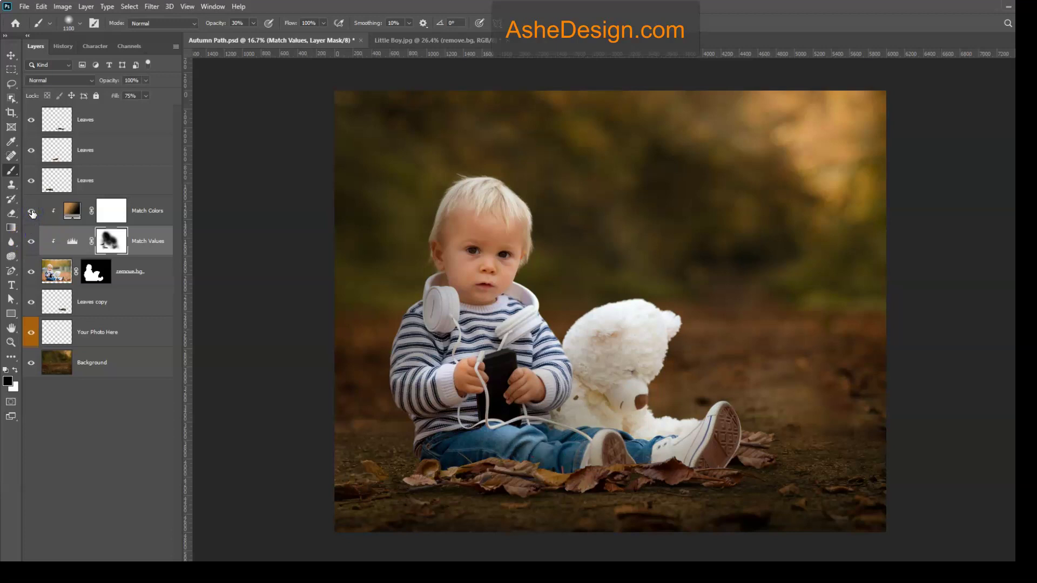